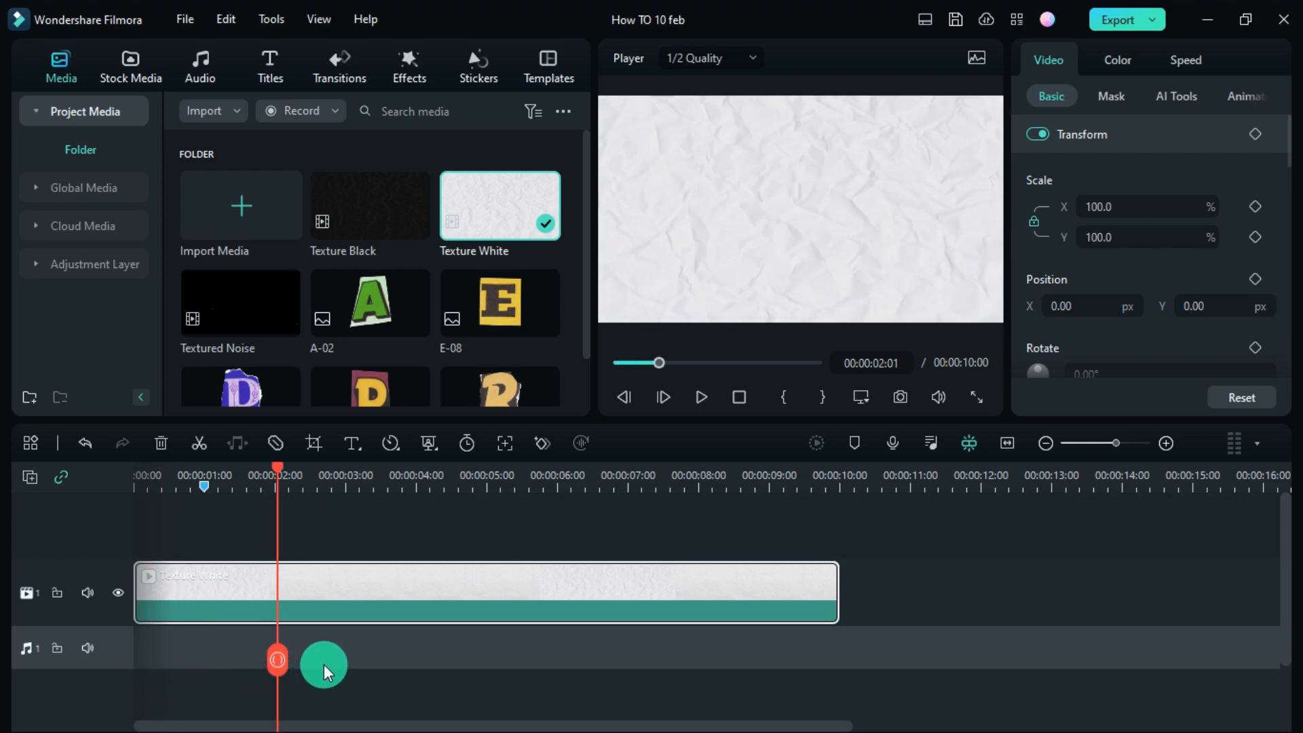
- Add the P-07 letter above the background, shrink it and move it left
scroll(474, 334, down, 1)
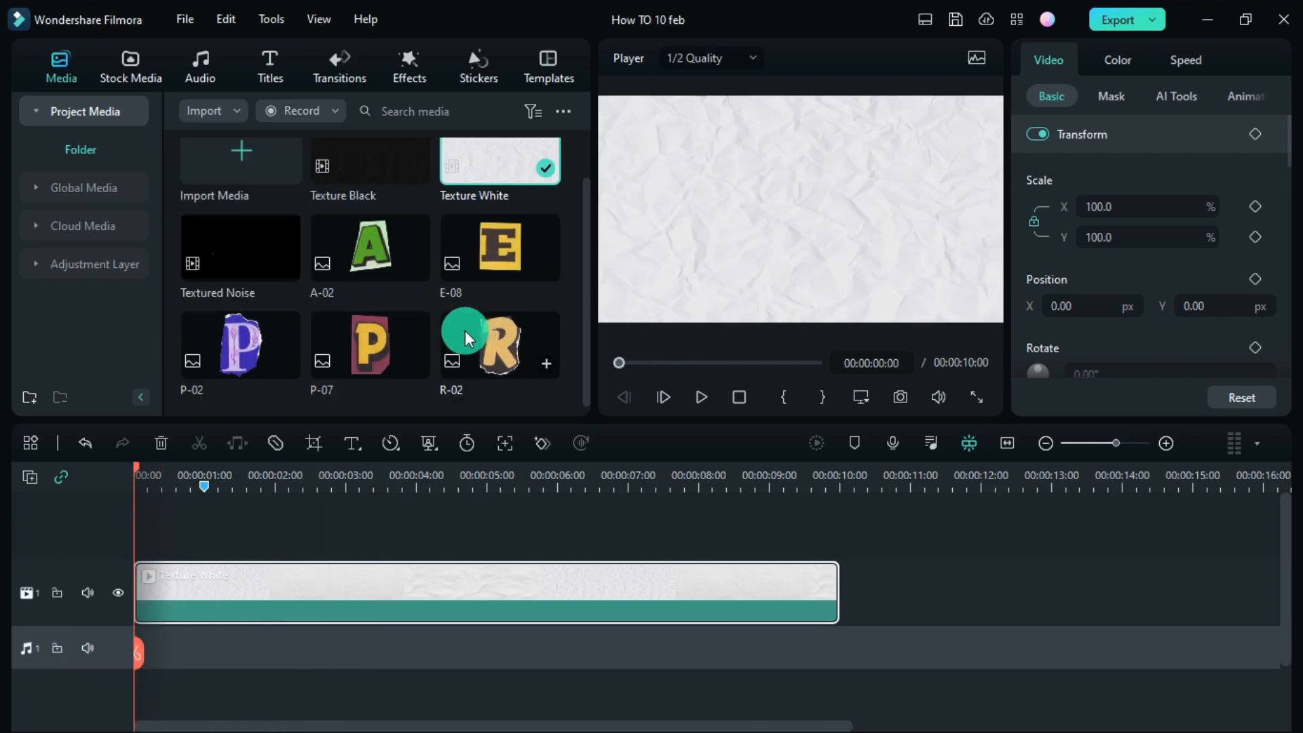
drag(372, 343, 233, 524)
click(780, 201)
drag(885, 316, 750, 255)
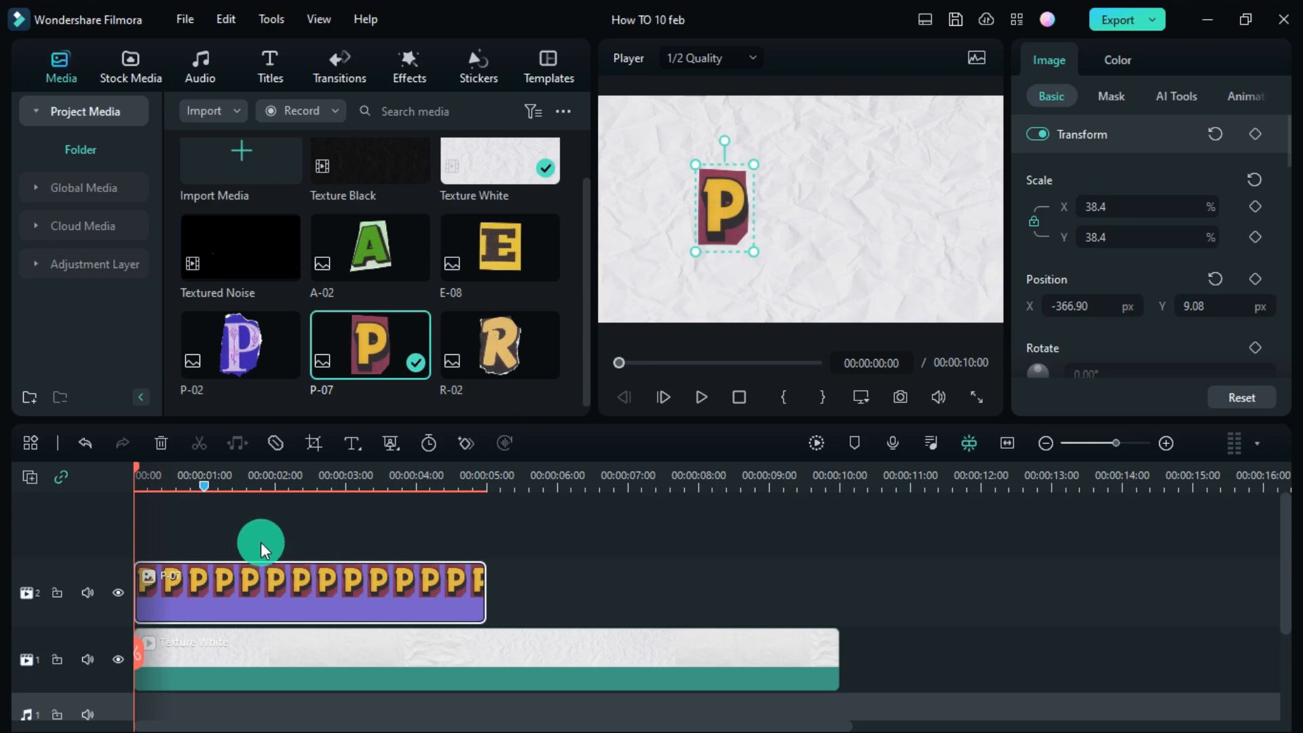
- Add A-02, replace Texture White with Texture Black, and add P-02, E-08, R-02 to spell PAPER
drag(381, 273, 141, 549)
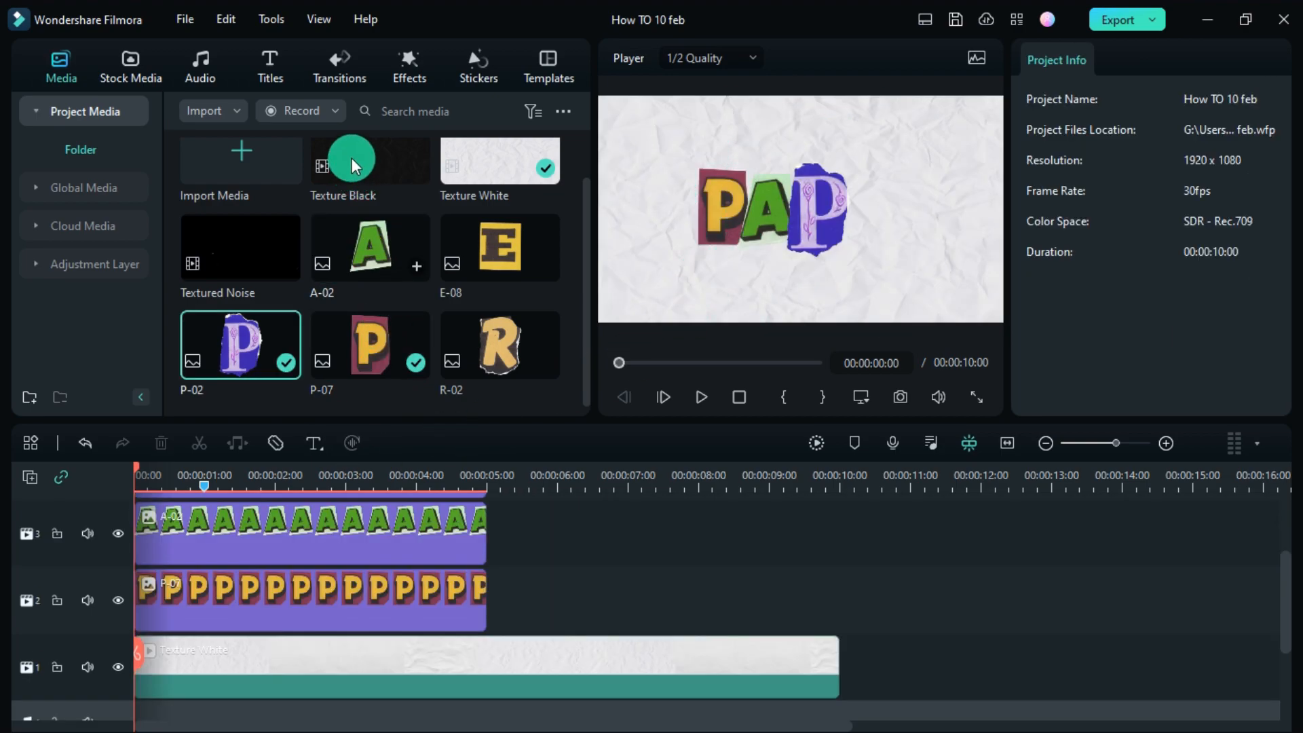
drag(352, 165, 262, 669)
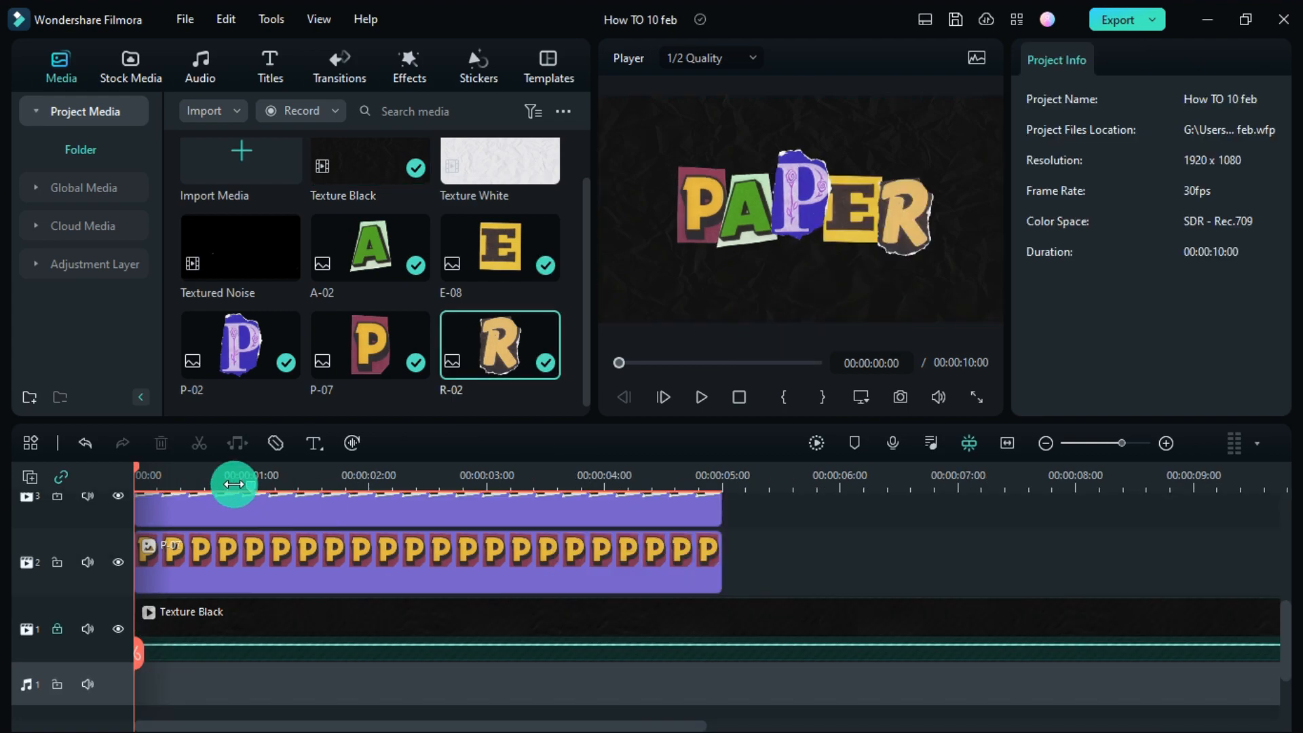
drag(233, 480, 204, 471)
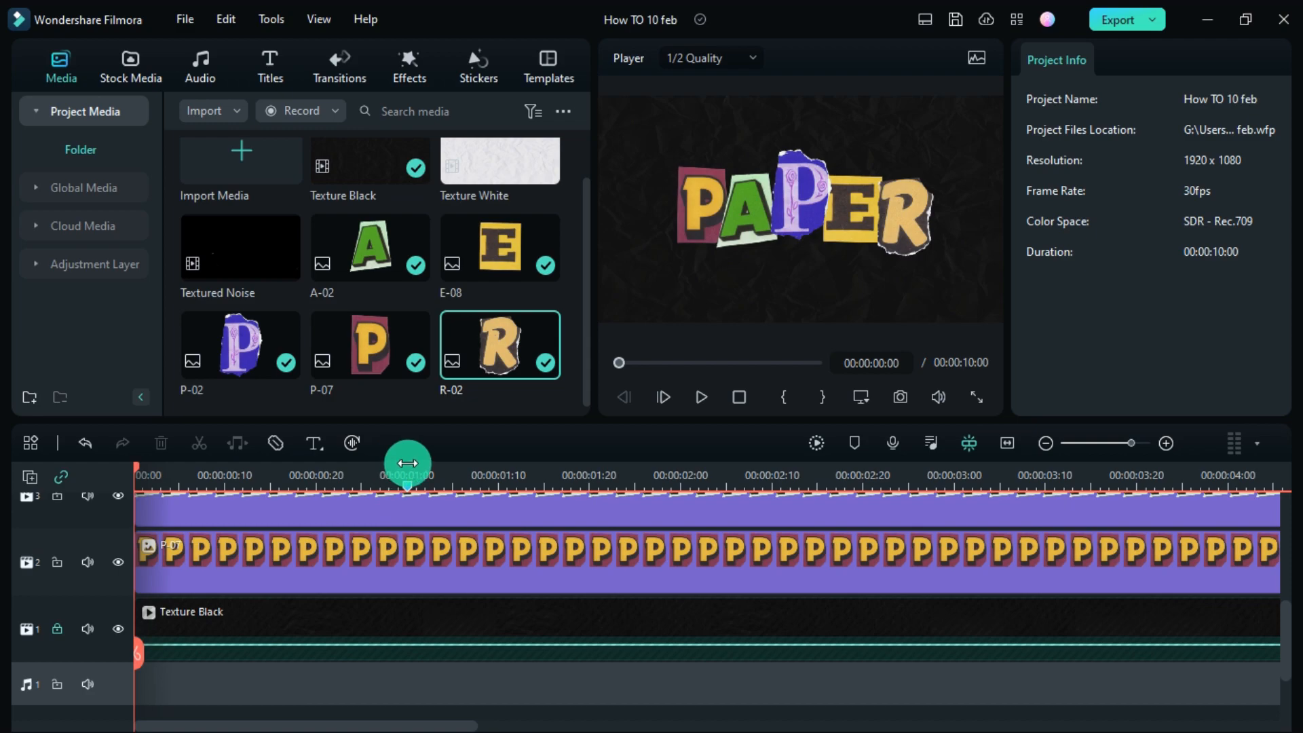
- Give the P-07 clip Position keyframes at 00:00:01:00 and 00:00:00:00
click(409, 471)
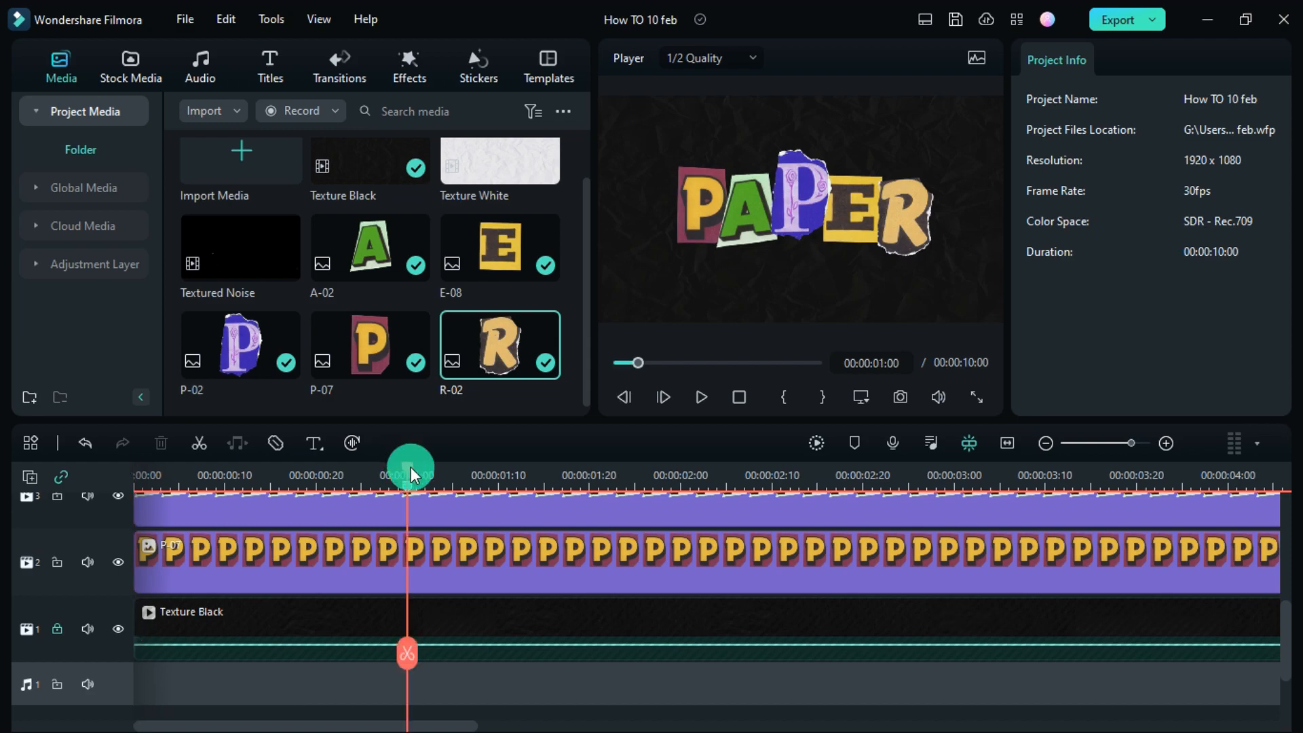
click(397, 564)
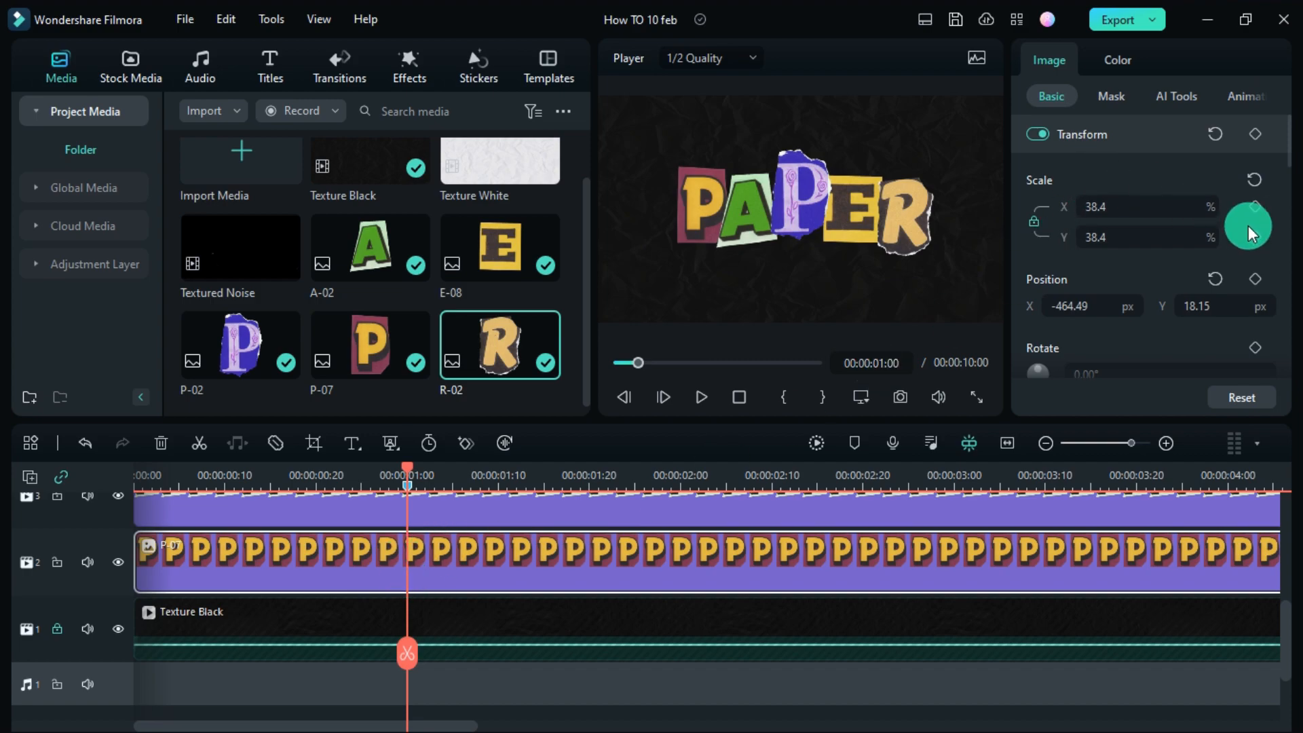
click(1256, 279)
drag(409, 653, 59, 629)
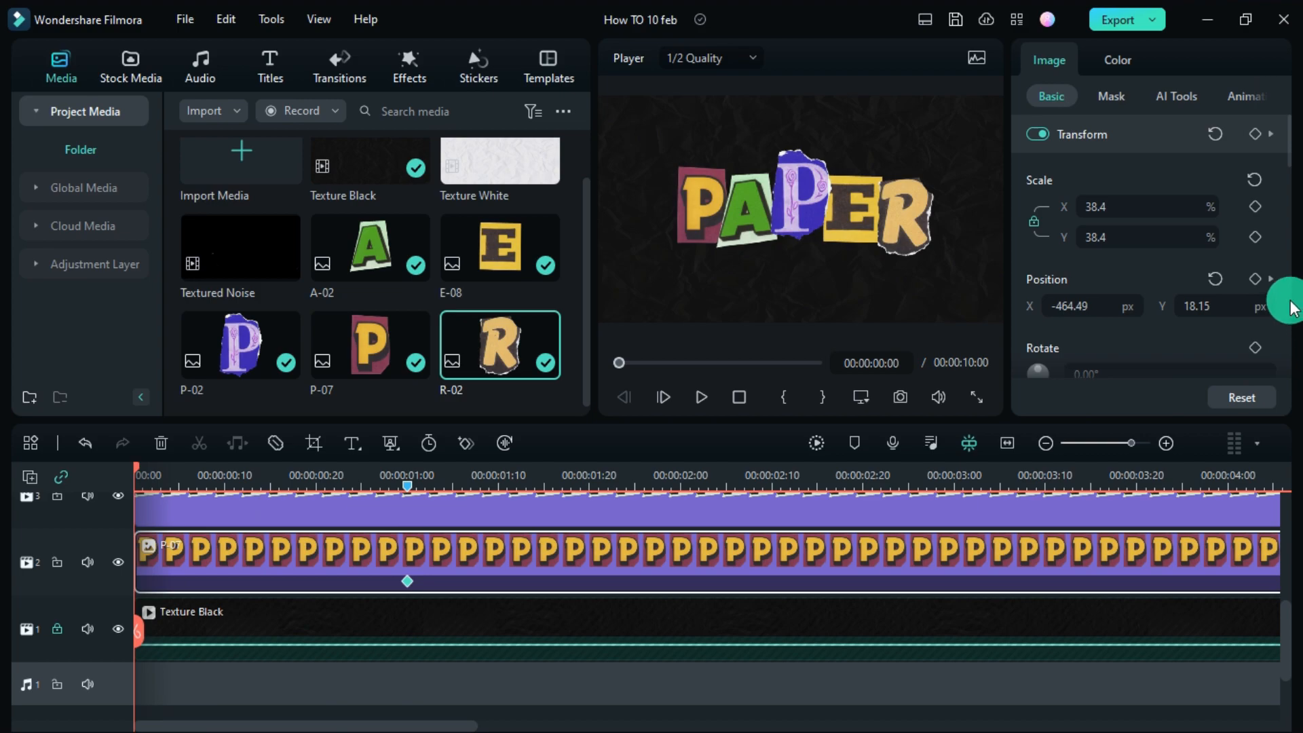
click(1258, 279)
- Move the P off-frame to the lower left at the start and preview its fly-in
mouse_move(1202, 299)
mouse_down()
mouse_move(655, 722)
mouse_move(628, 719)
mouse_move(651, 722)
mouse_up()
drag(1054, 320, 649, 723)
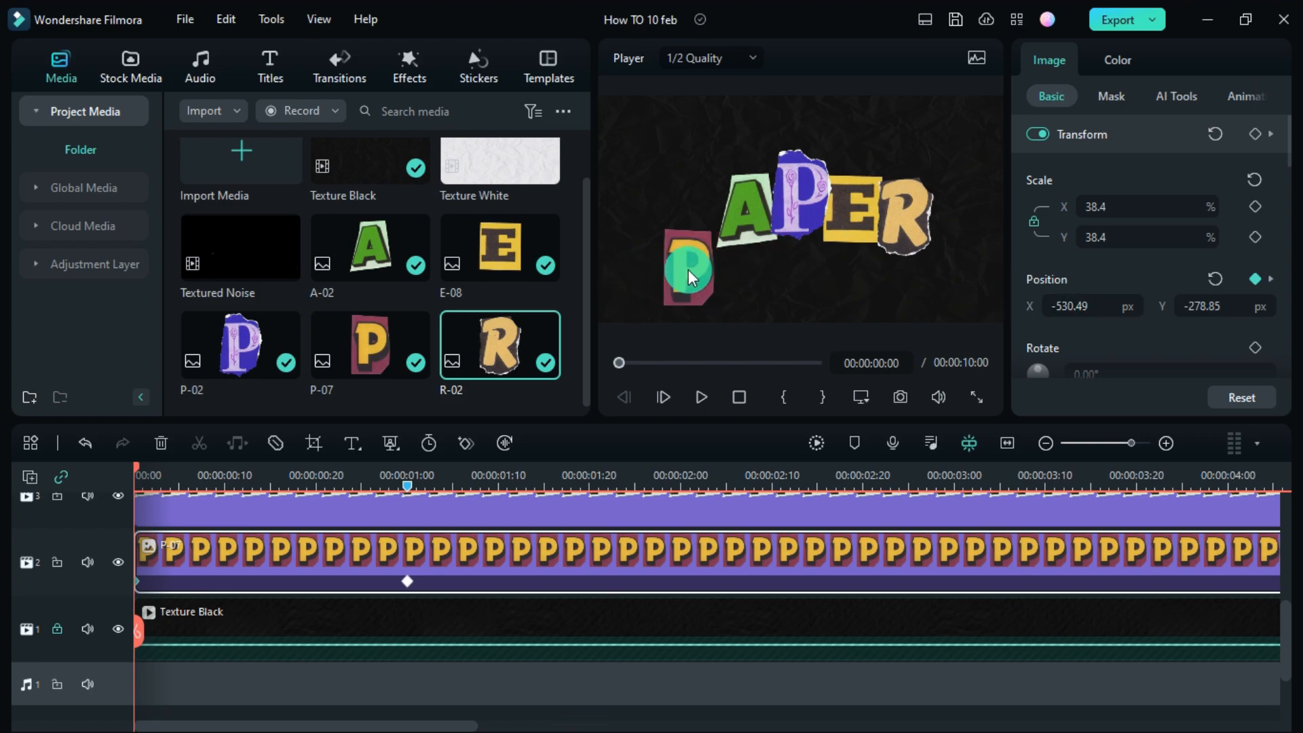
drag(696, 266, 649, 272)
key(space)
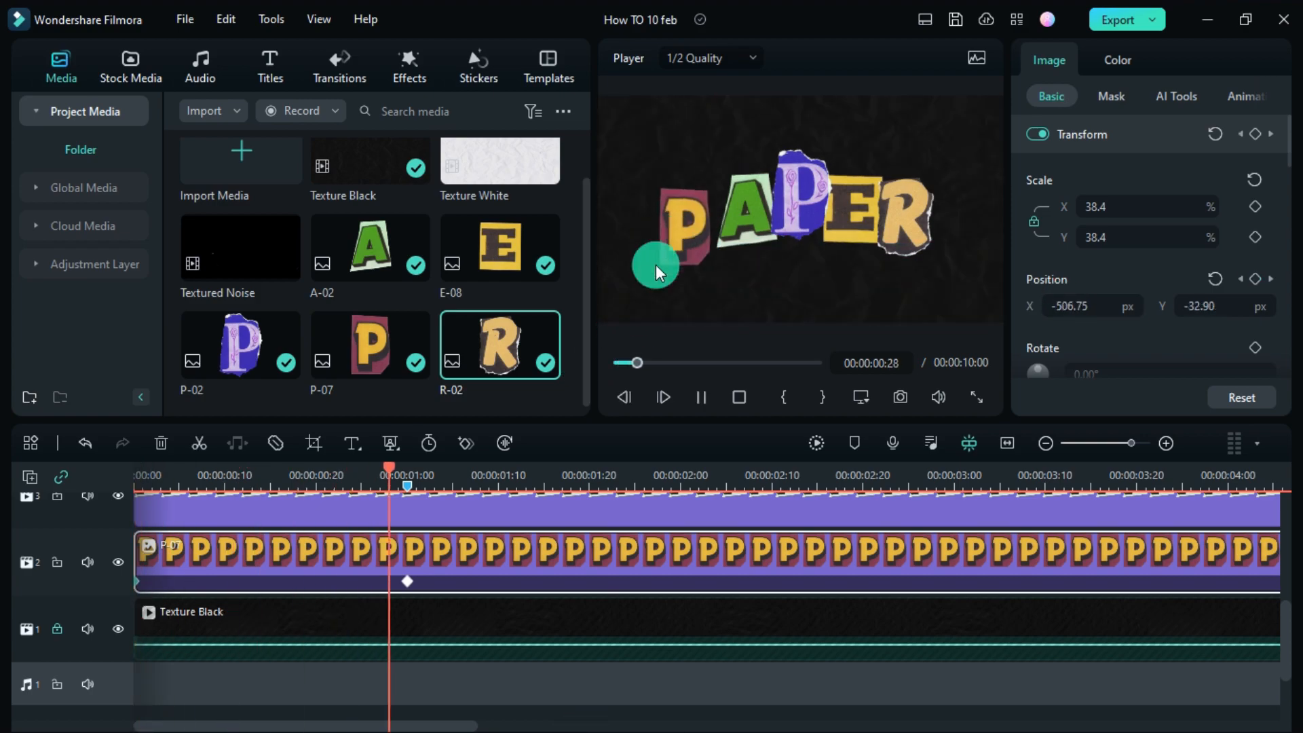
drag(264, 474, 183, 541)
scroll(1222, 349, down, 1)
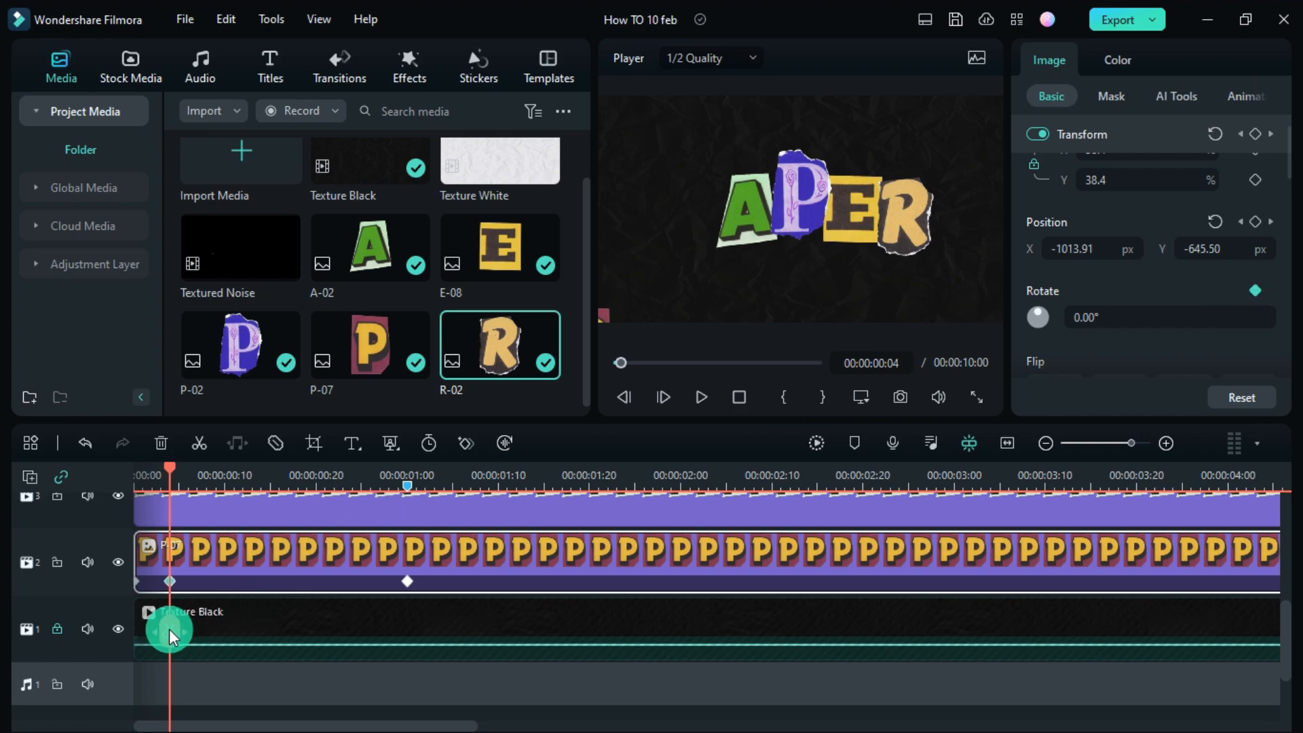
- Add Rotate keyframes to the P at the current frame, frame 12 and frame 15
click(1256, 290)
click(218, 627)
click(243, 631)
click(1256, 290)
click(263, 634)
click(268, 634)
click(1256, 291)
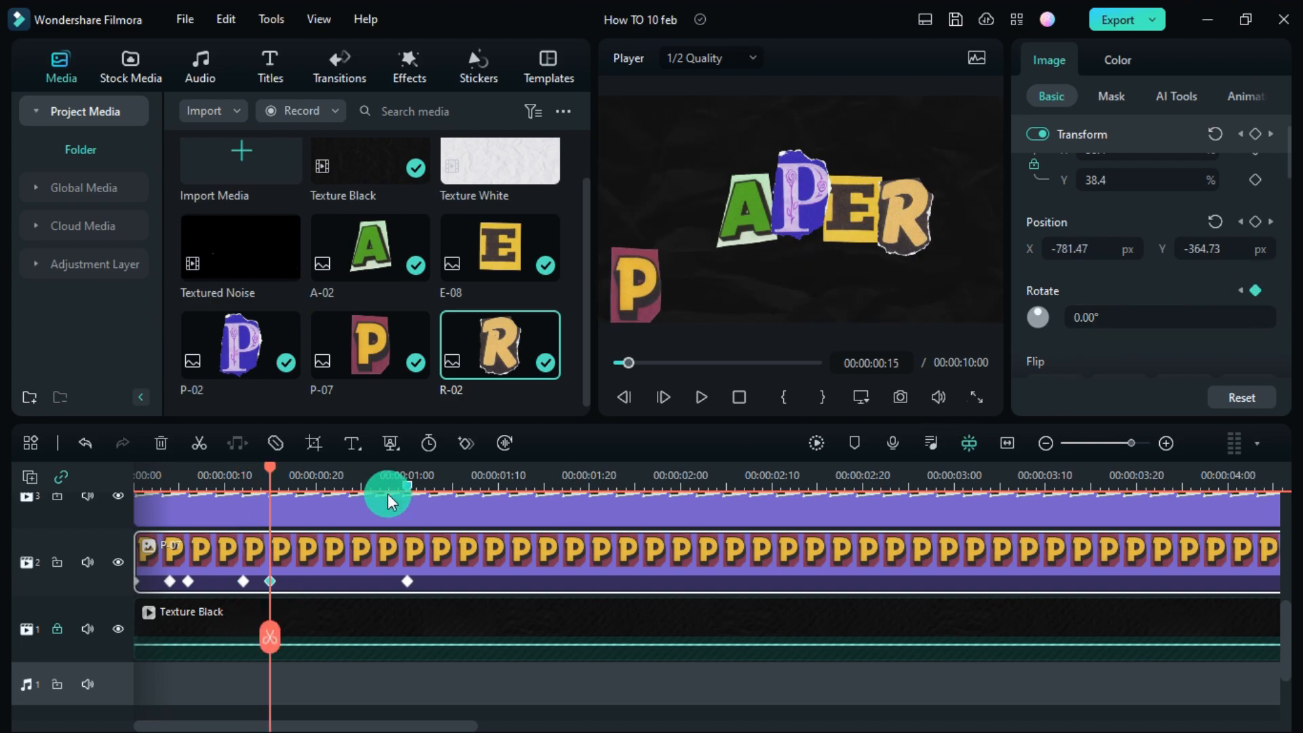
- Add Rotate keyframes to the P at frames 21, 23 and 26
click(322, 621)
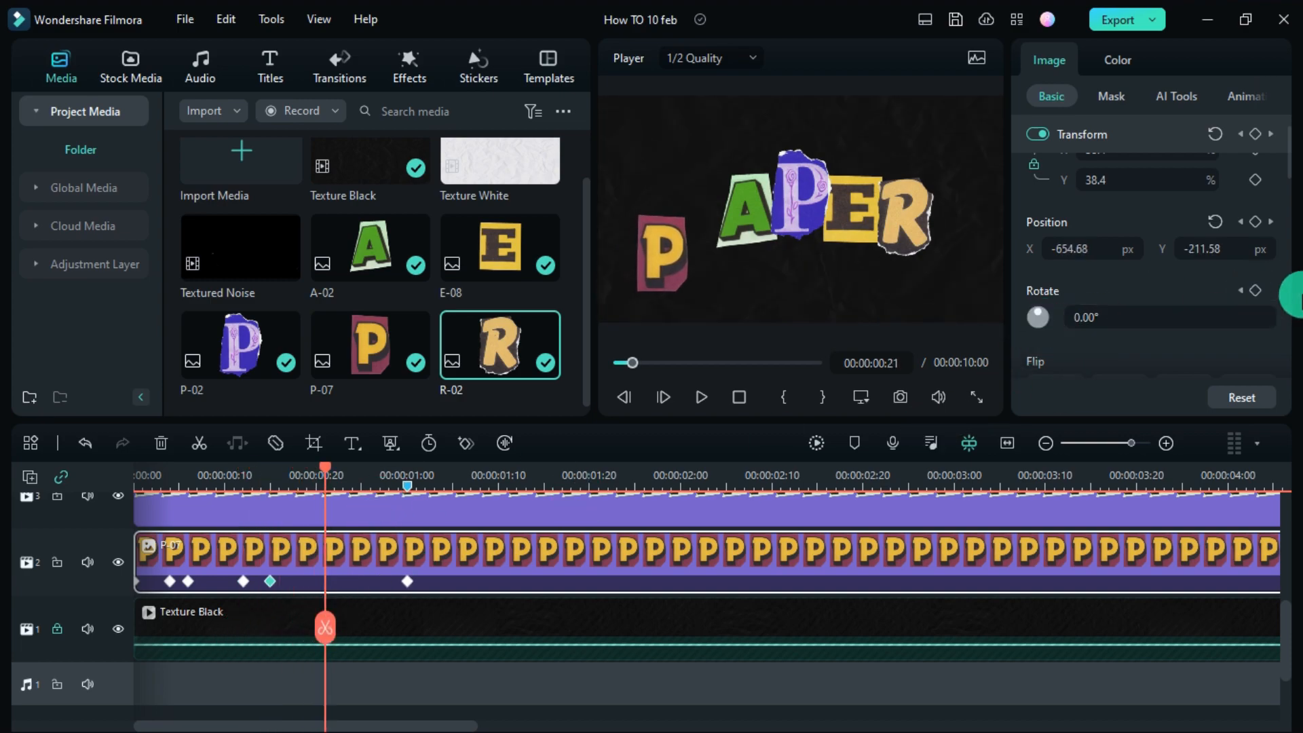
click(1248, 299)
click(535, 509)
click(342, 628)
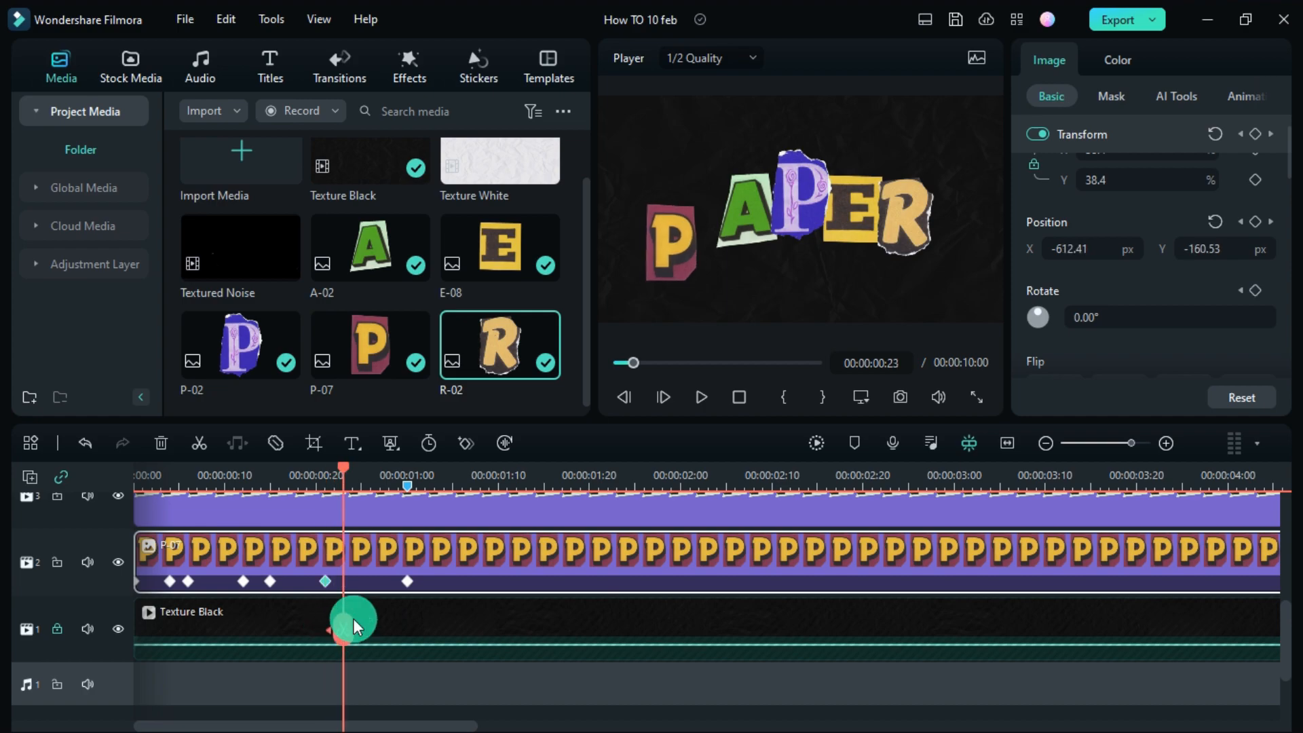
click(1255, 292)
click(371, 622)
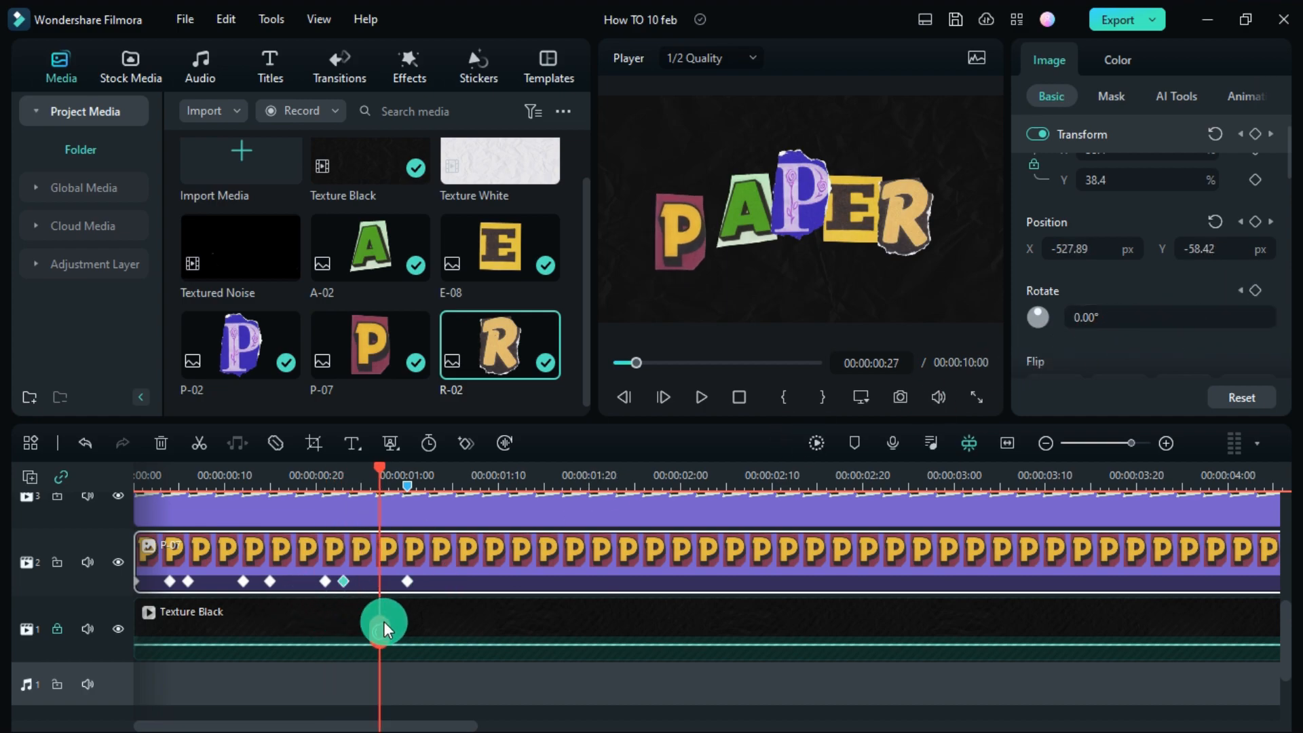
click(1256, 291)
click(1084, 184)
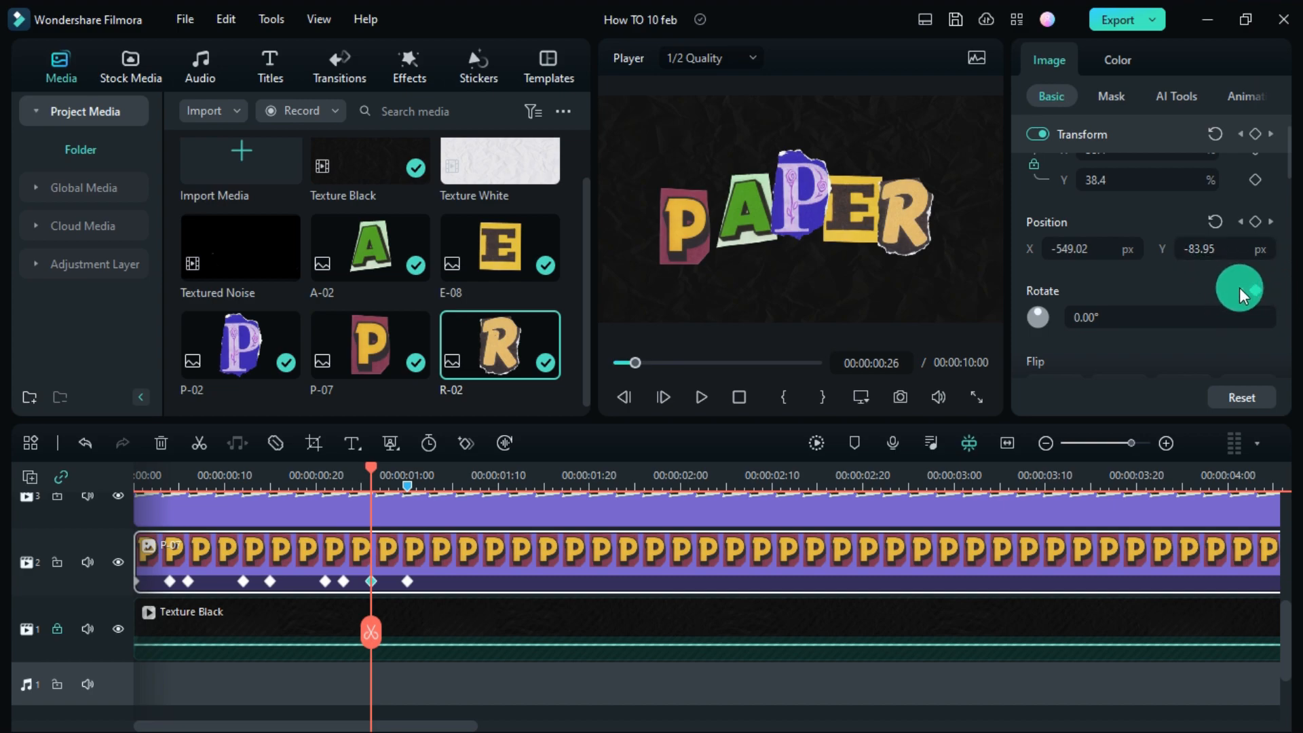
- Tilt the P at the first two rotation keyframes, turning it opposite ways
key(Left)
key(Left)
key(Left)
key(Left)
key(Left)
key(Left)
key(Left)
key(Left)
key(Left)
key(Left)
key(Left)
key(Left)
key(Left)
key(Left)
key(Left)
key(Left)
key(Left)
key(Left)
key(Left)
key(Left)
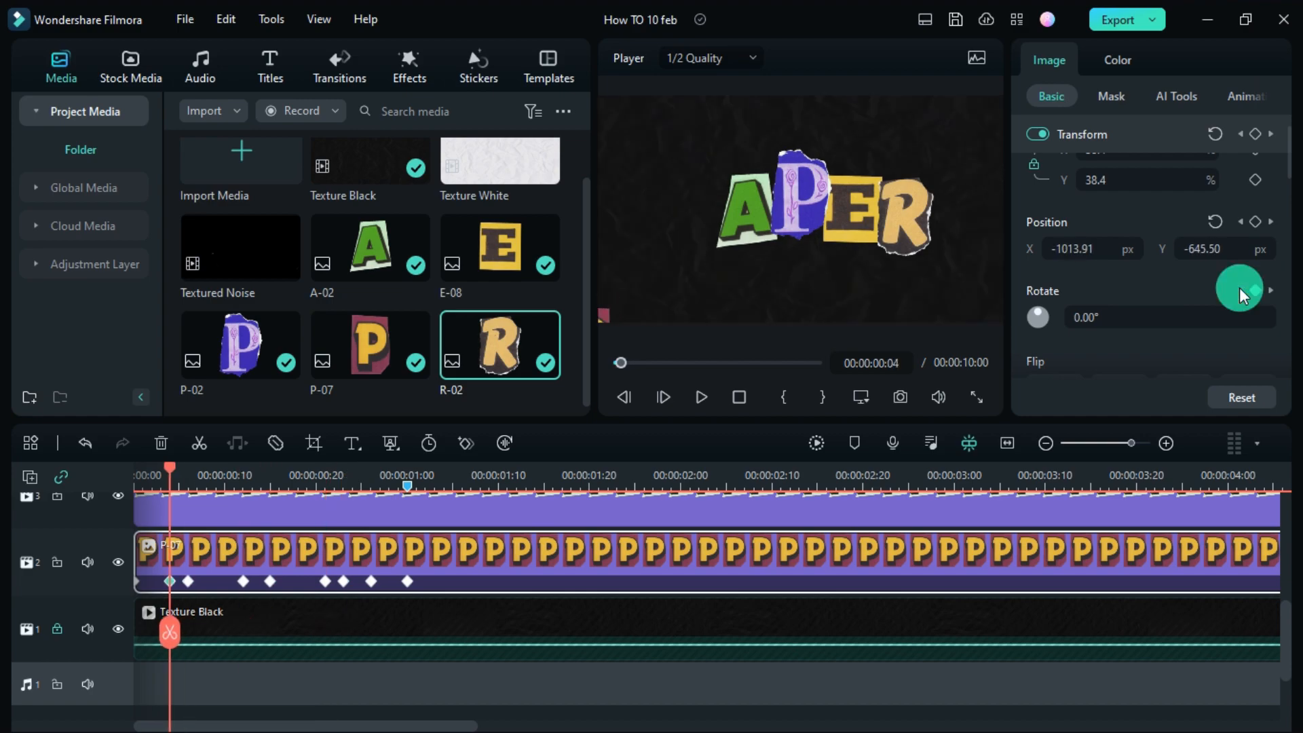
drag(1100, 315, 1119, 315)
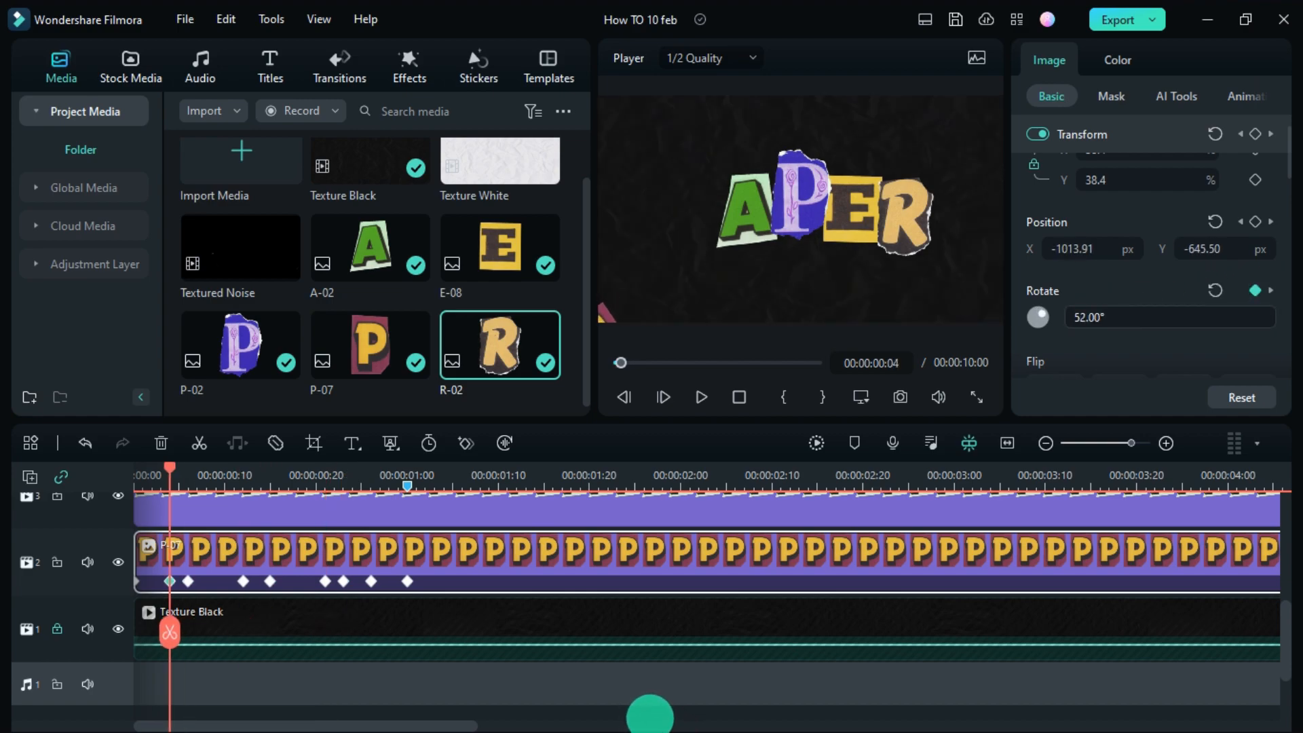
click(1270, 290)
drag(684, 732, 598, 716)
click(1271, 290)
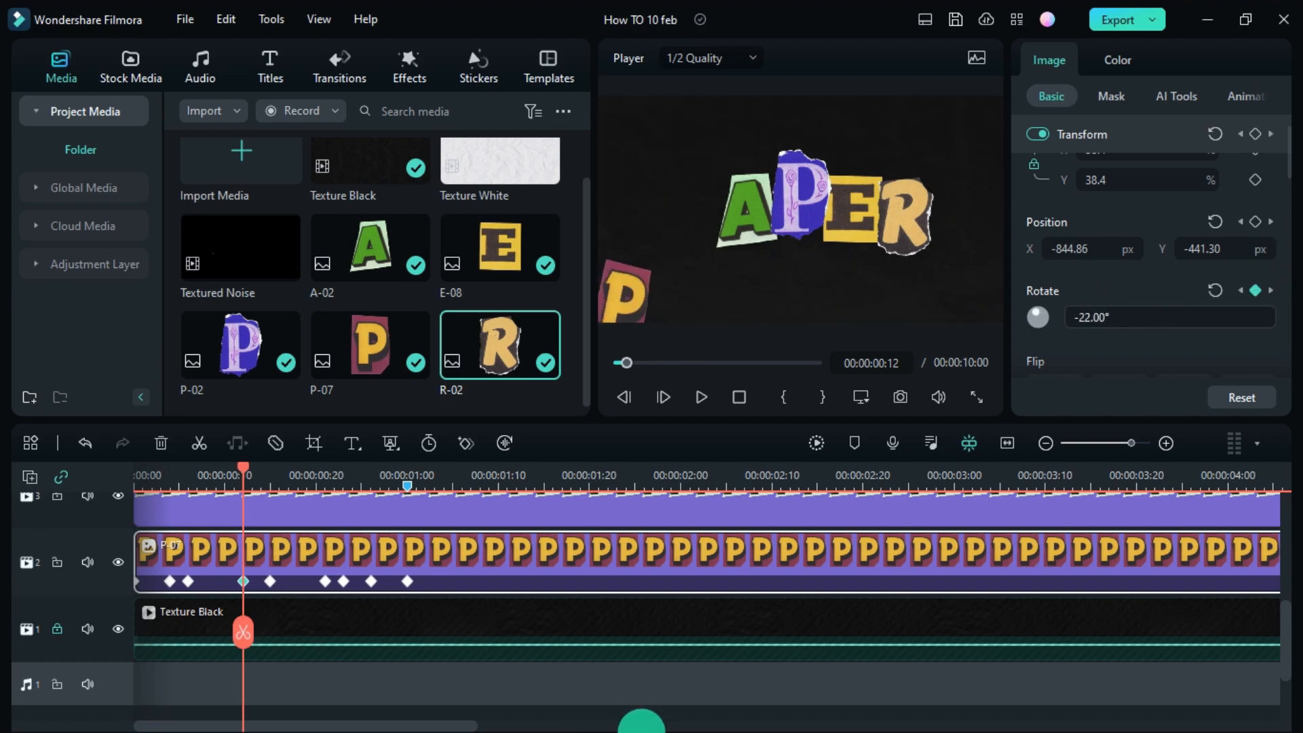
click(1270, 290)
- Tilt the P at the remaining rotation keyframes, ending at -27° at 26 frames
drag(1125, 326, 652, 721)
click(1268, 290)
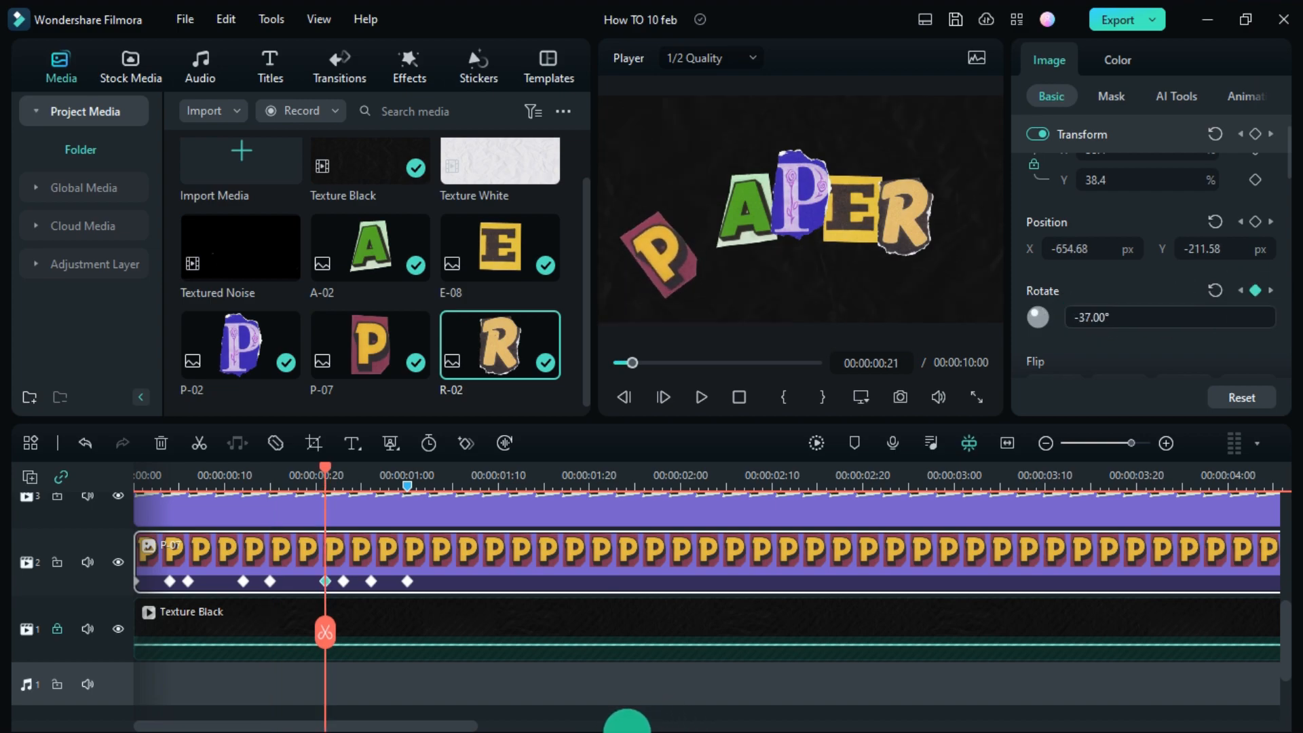
click(1269, 290)
drag(1125, 327, 673, 730)
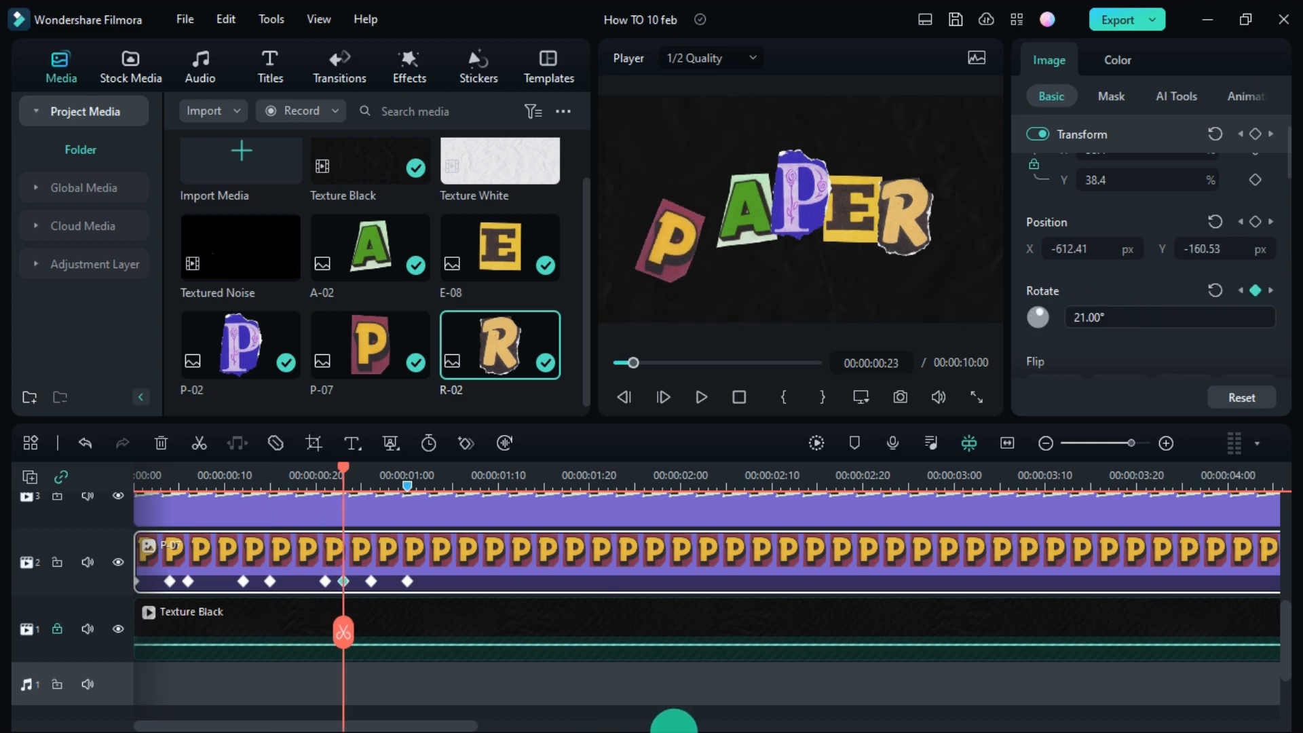
click(1269, 290)
drag(1133, 319, 615, 721)
- Play back the P's tumbling fly-in from the start
drag(368, 625, 3, 648)
key(space)
key(space)
click(235, 495)
key(space)
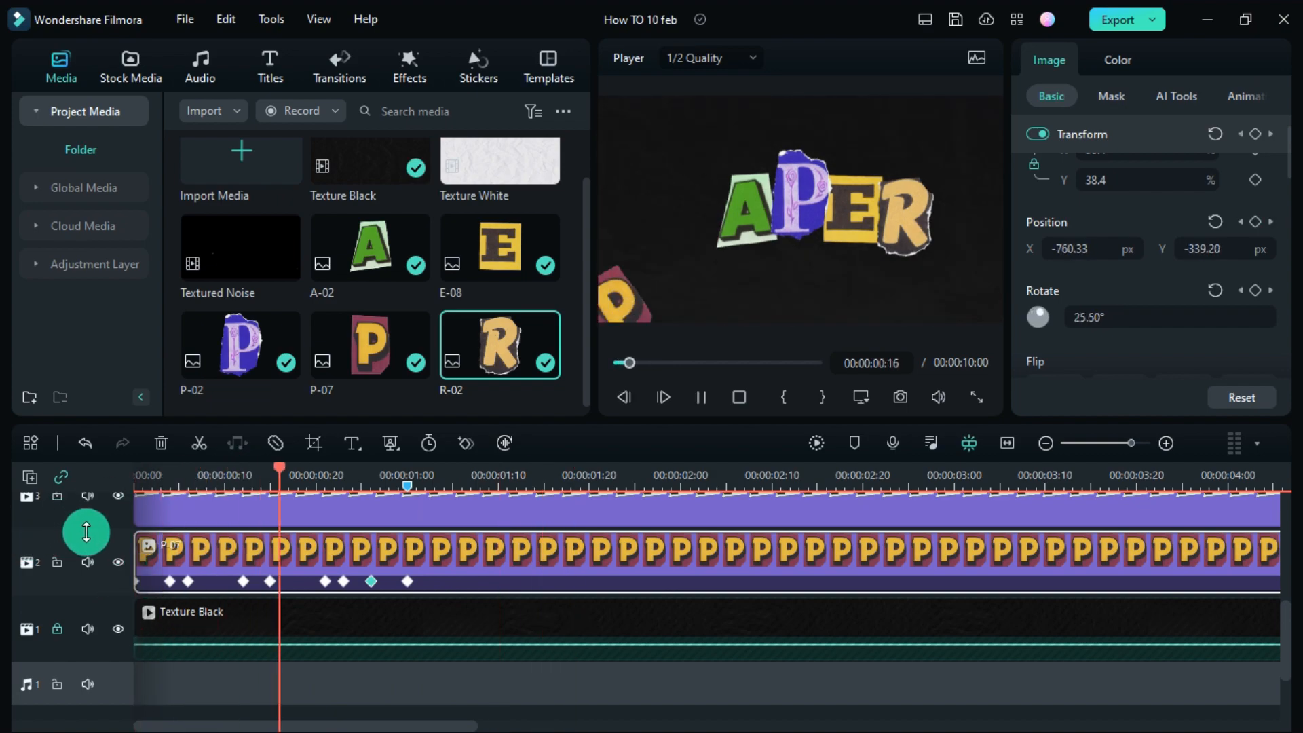
click(492, 629)
- Key the A-02 clip's position at 00:00:00:00 and 00:00:01:00, placing it off-frame (X -465.25, Y 868.99) at the start
drag(357, 646, 115, 616)
scroll(182, 608, up, 1)
click(173, 585)
click(1256, 221)
click(408, 469)
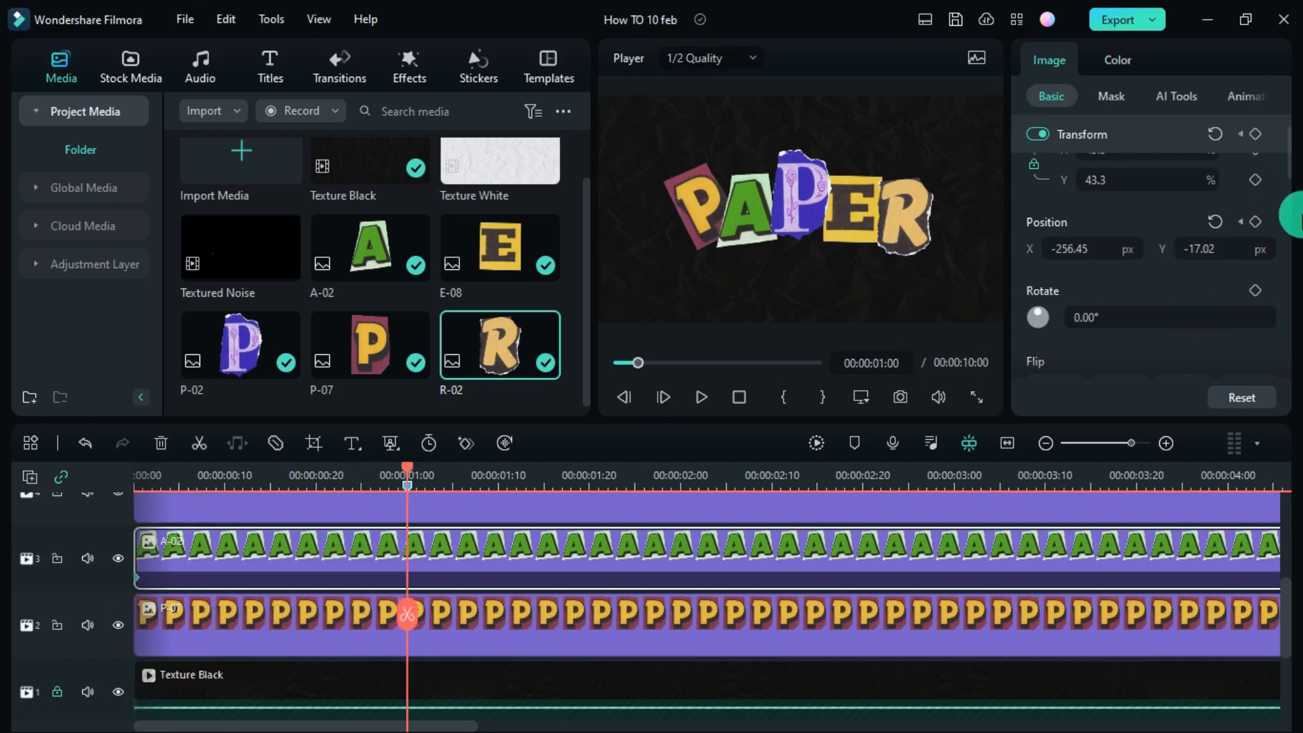
click(1244, 220)
click(811, 257)
drag(752, 219, 706, 30)
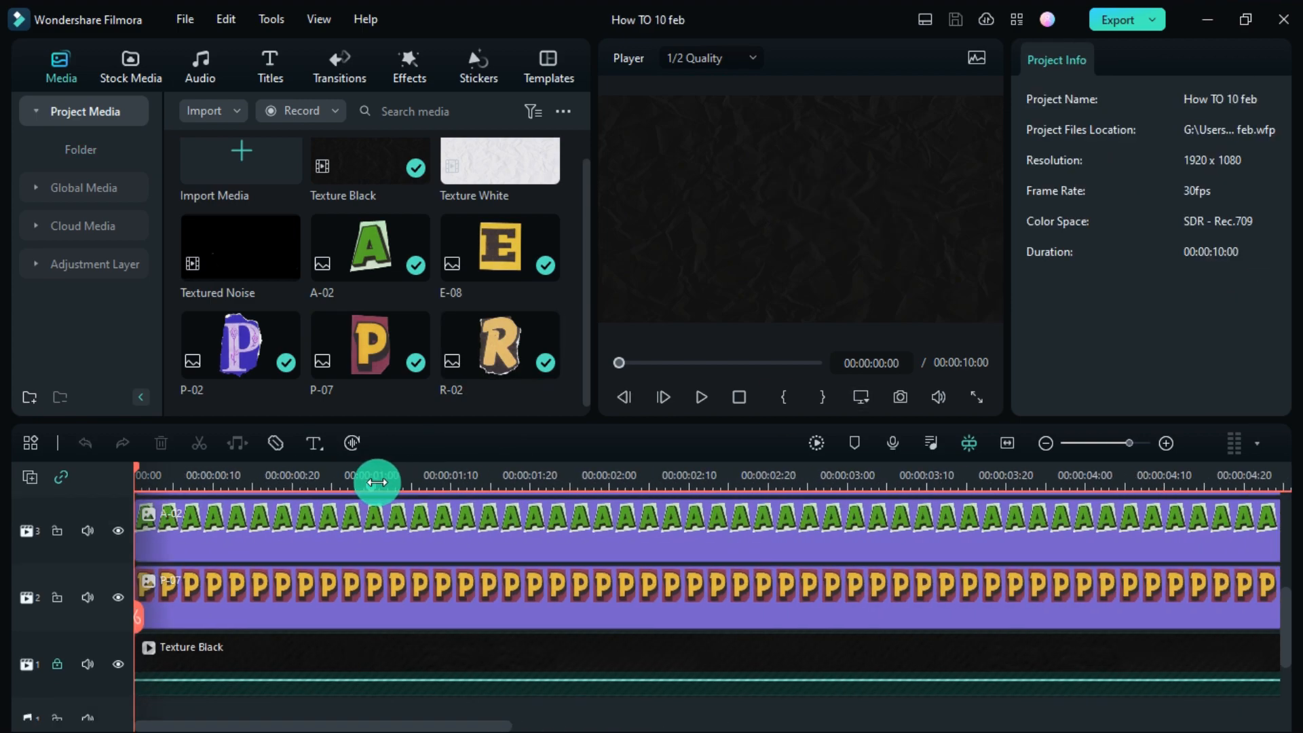
- Place Textured Noise on a new top track and choose Match to Media
drag(377, 483, 373, 485)
scroll(208, 578, up, 4)
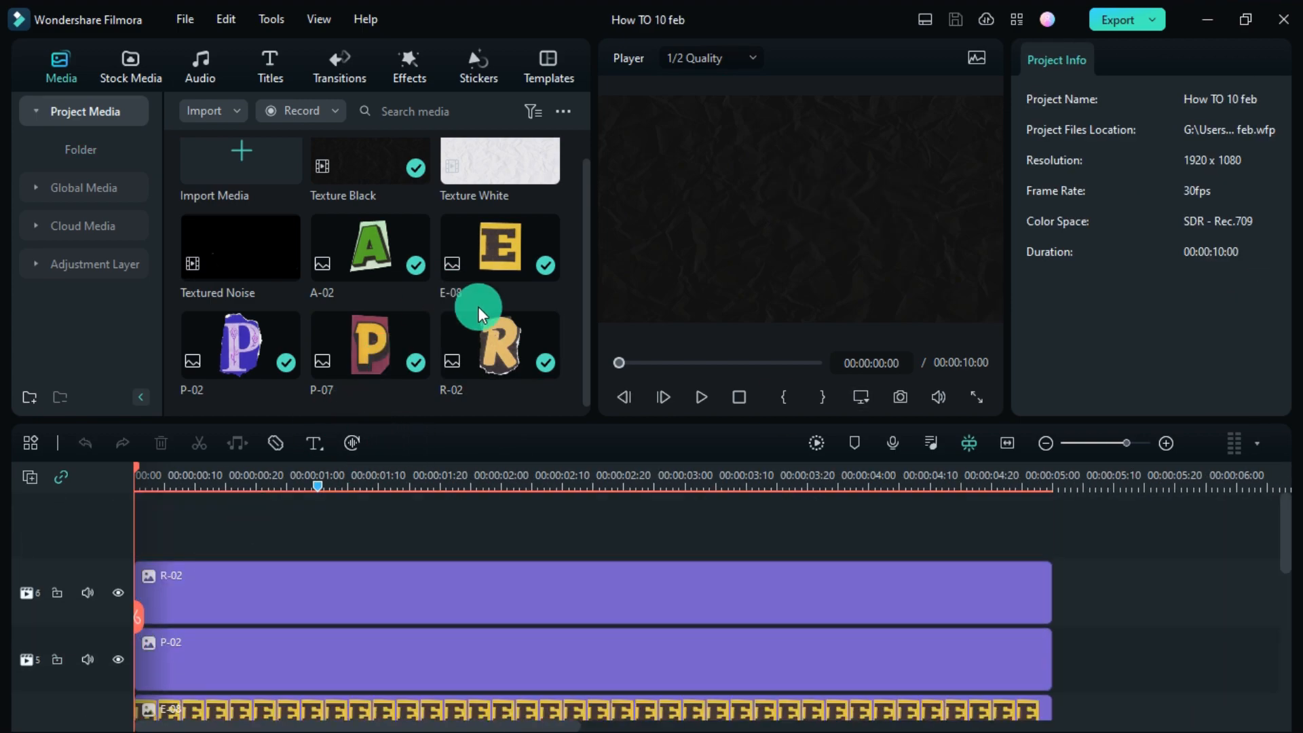
scroll(437, 404, up, 1)
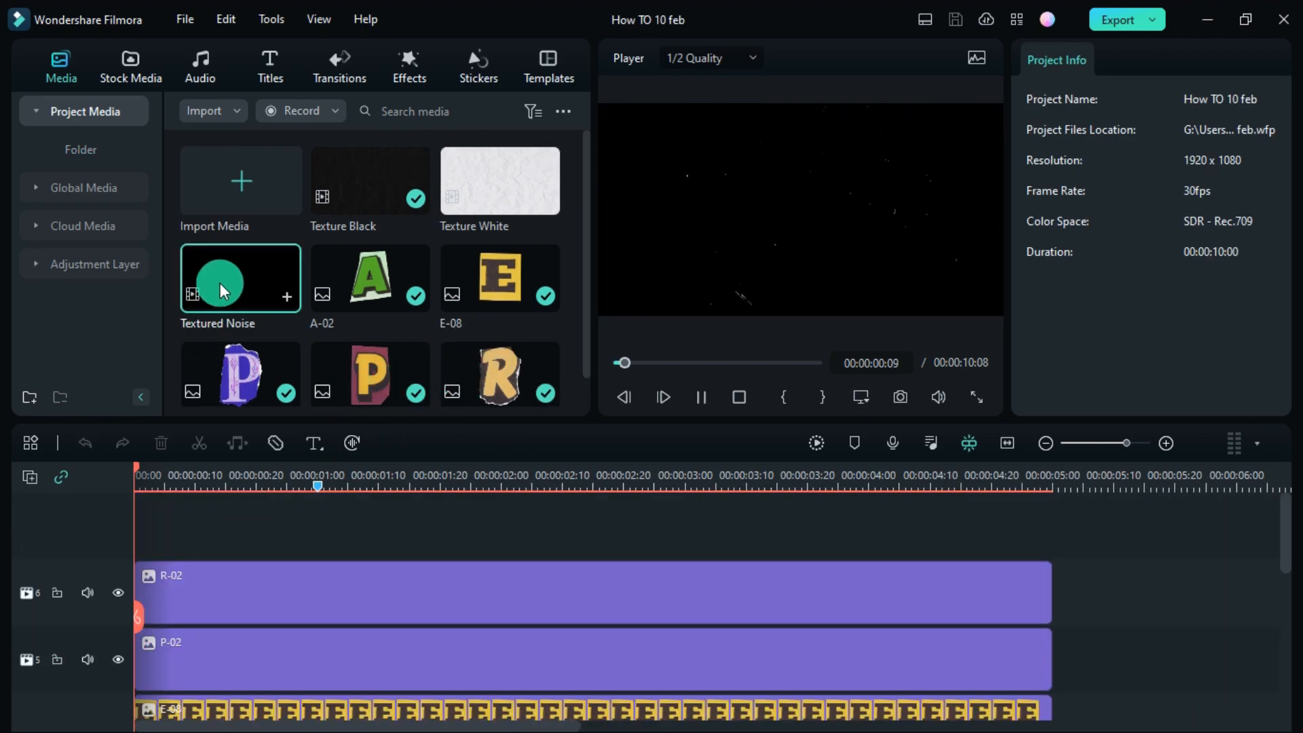
drag(220, 283, 515, 495)
click(555, 417)
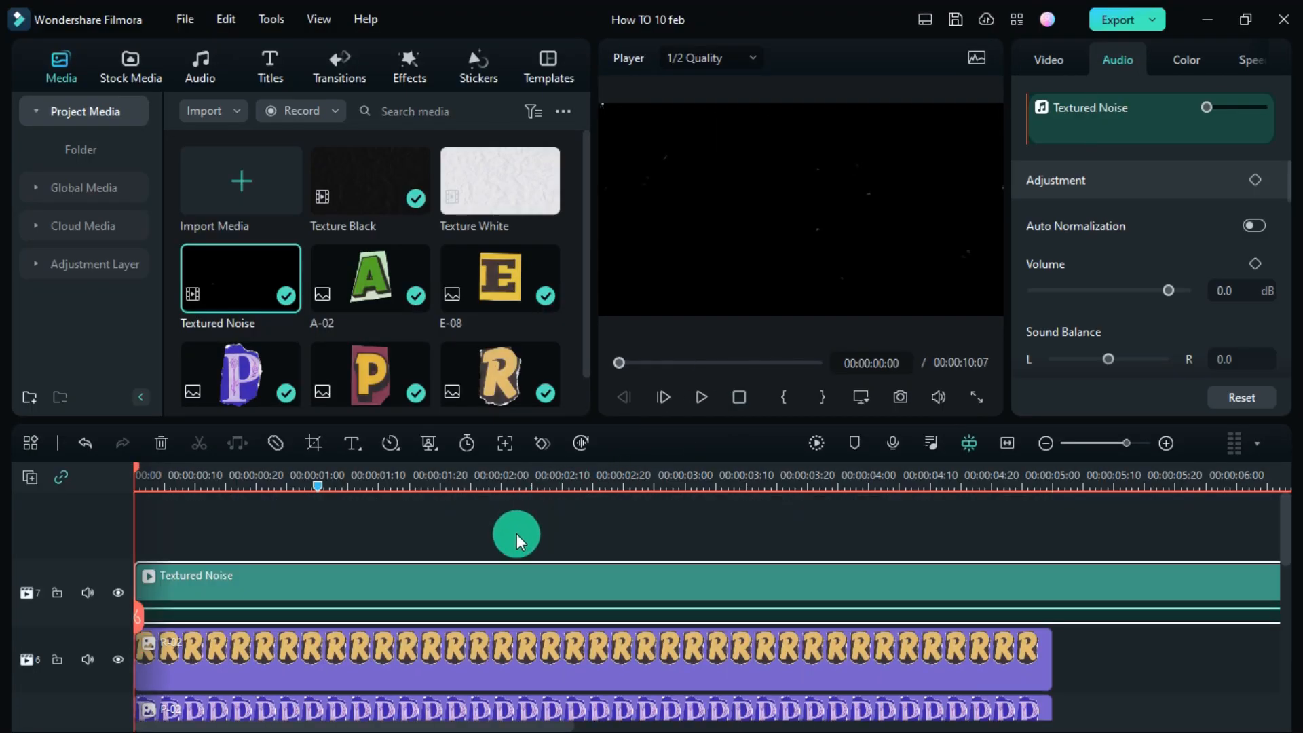
- Set the noise clip's Compositing Blend Mode to Screen and preview the word
scroll(1115, 251, down, 3)
click(1049, 59)
scroll(1106, 299, down, 5)
click(1131, 338)
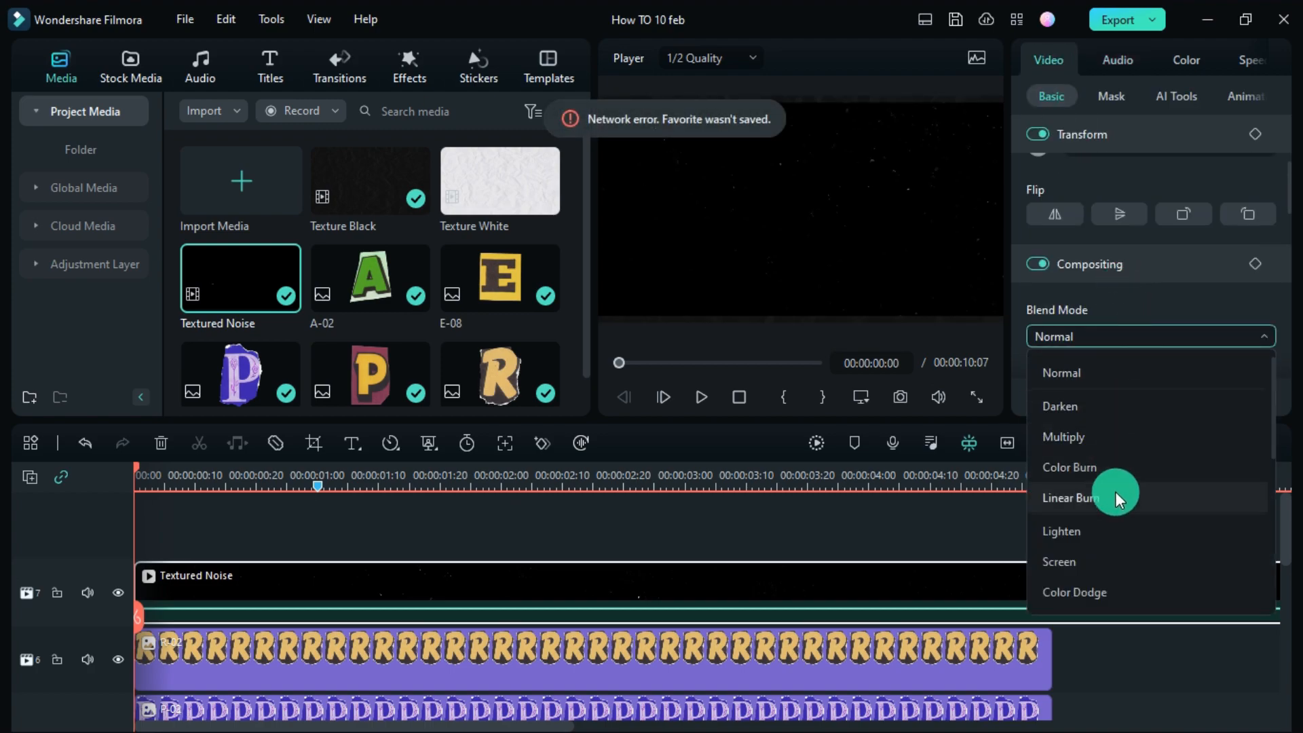
click(1114, 564)
drag(136, 609, 311, 617)
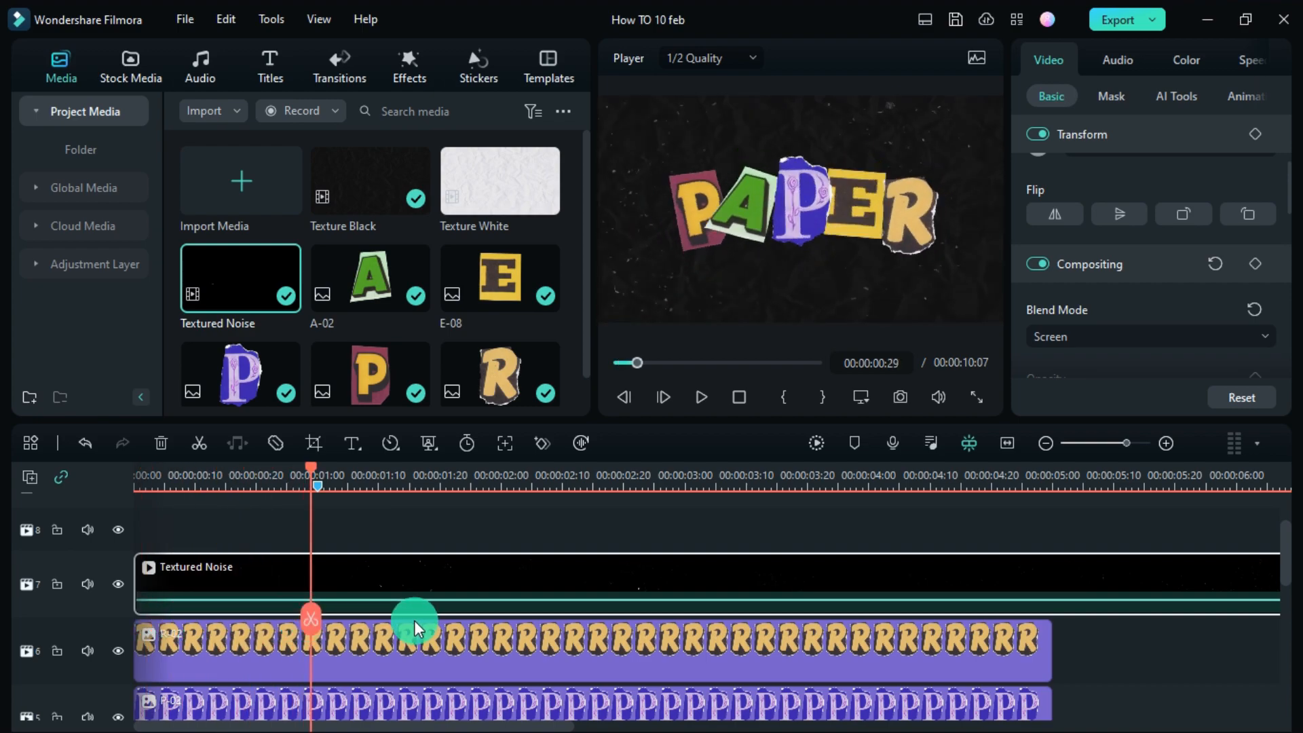
scroll(413, 614, down, 3)
scroll(412, 613, down, 1)
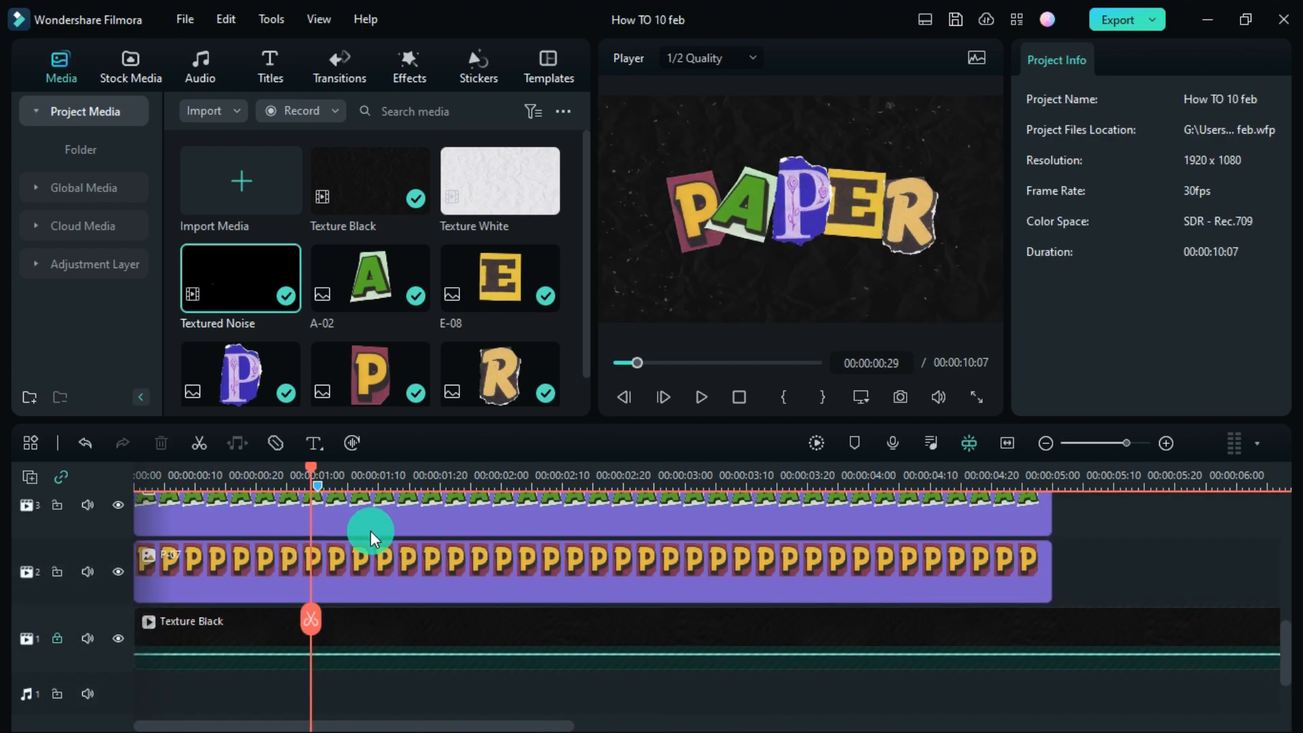
- Apply the Mild shake from Favorites to P-07 and set Position X to 0.3
click(411, 61)
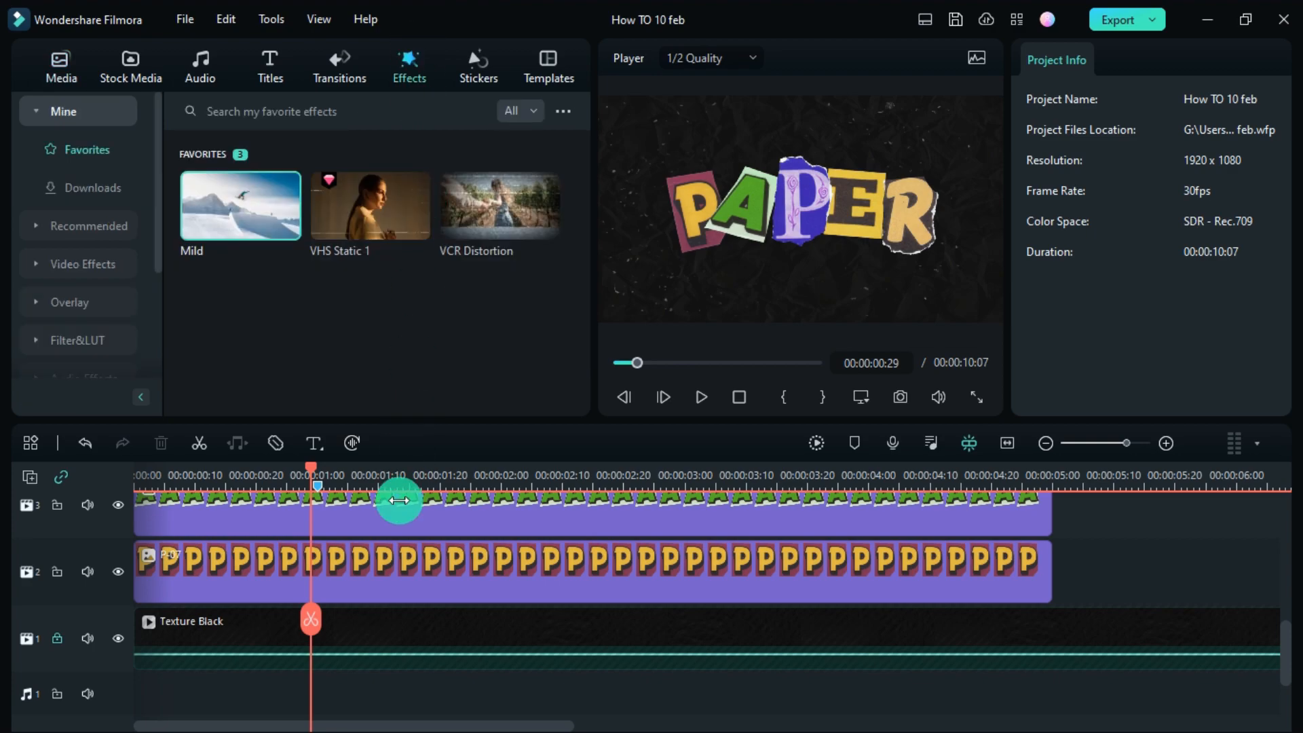
click(401, 570)
drag(239, 259, 415, 569)
click(1176, 62)
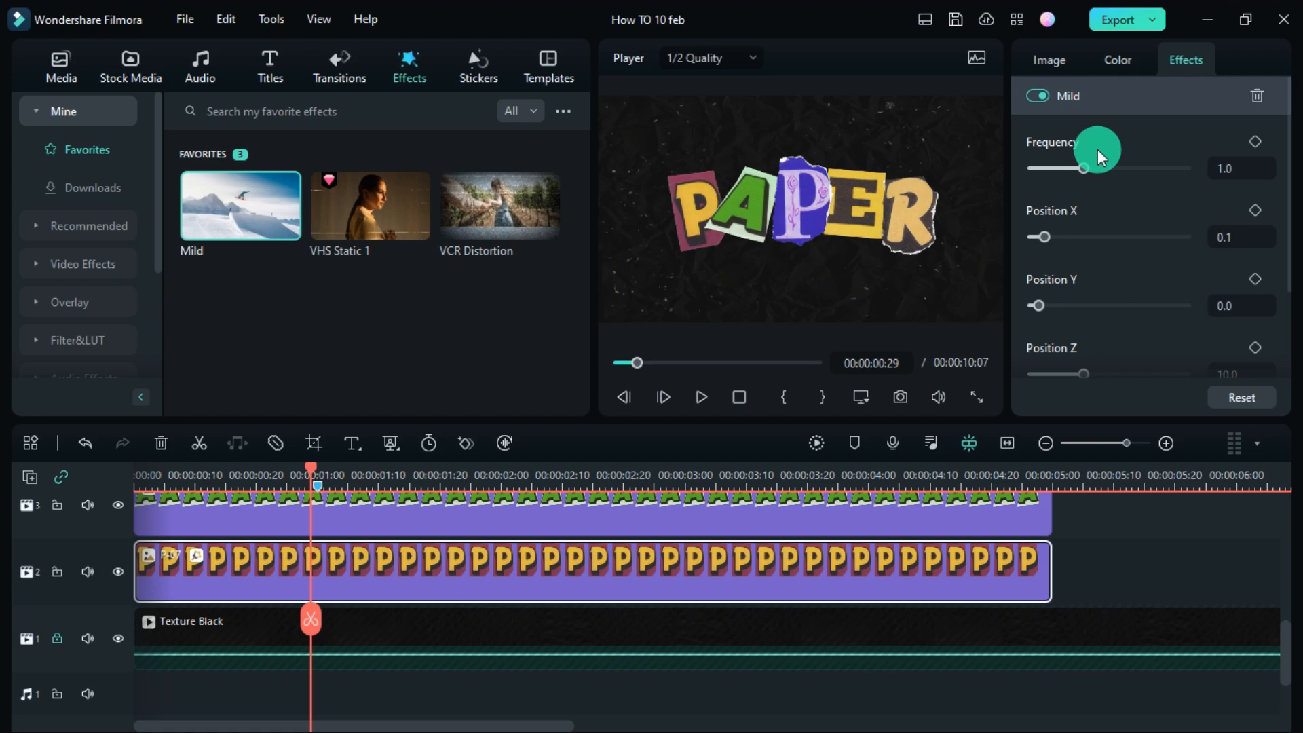
drag(1044, 237, 1073, 237)
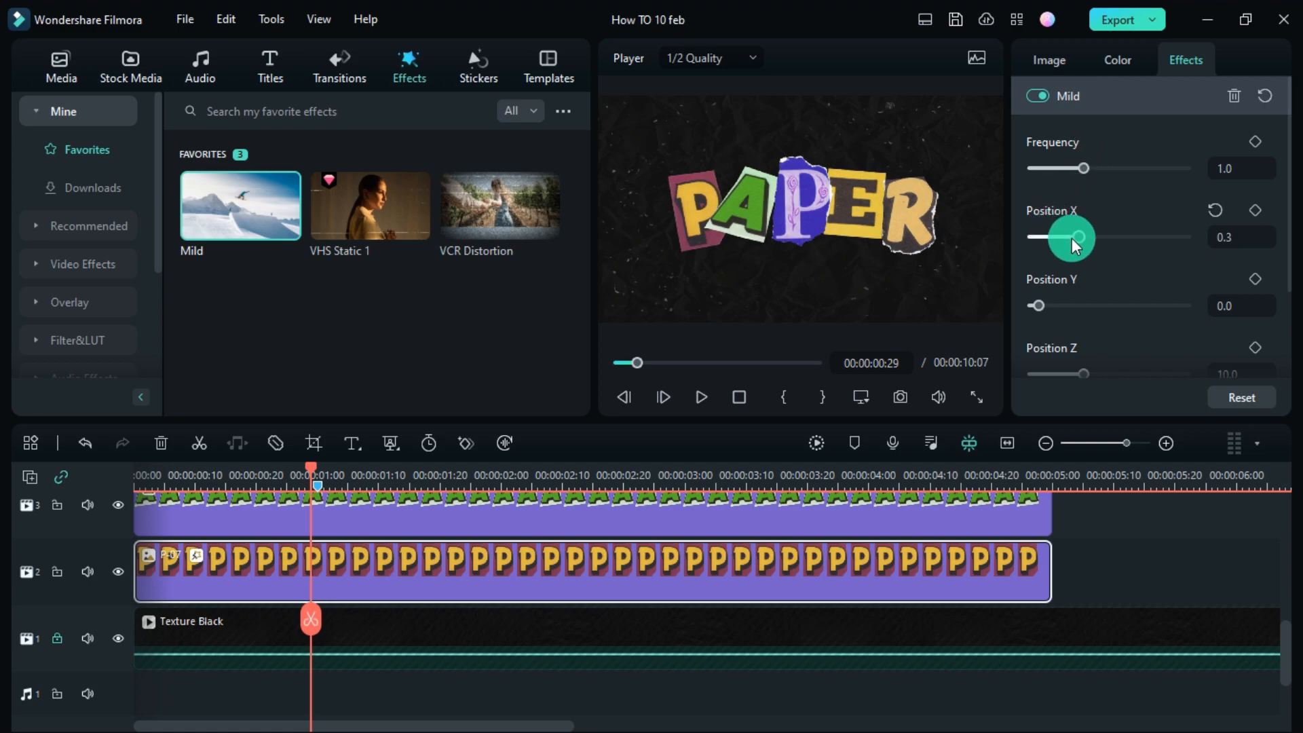
- Preview the P's shake, then apply Mild to the A-02 clip as well
key(space)
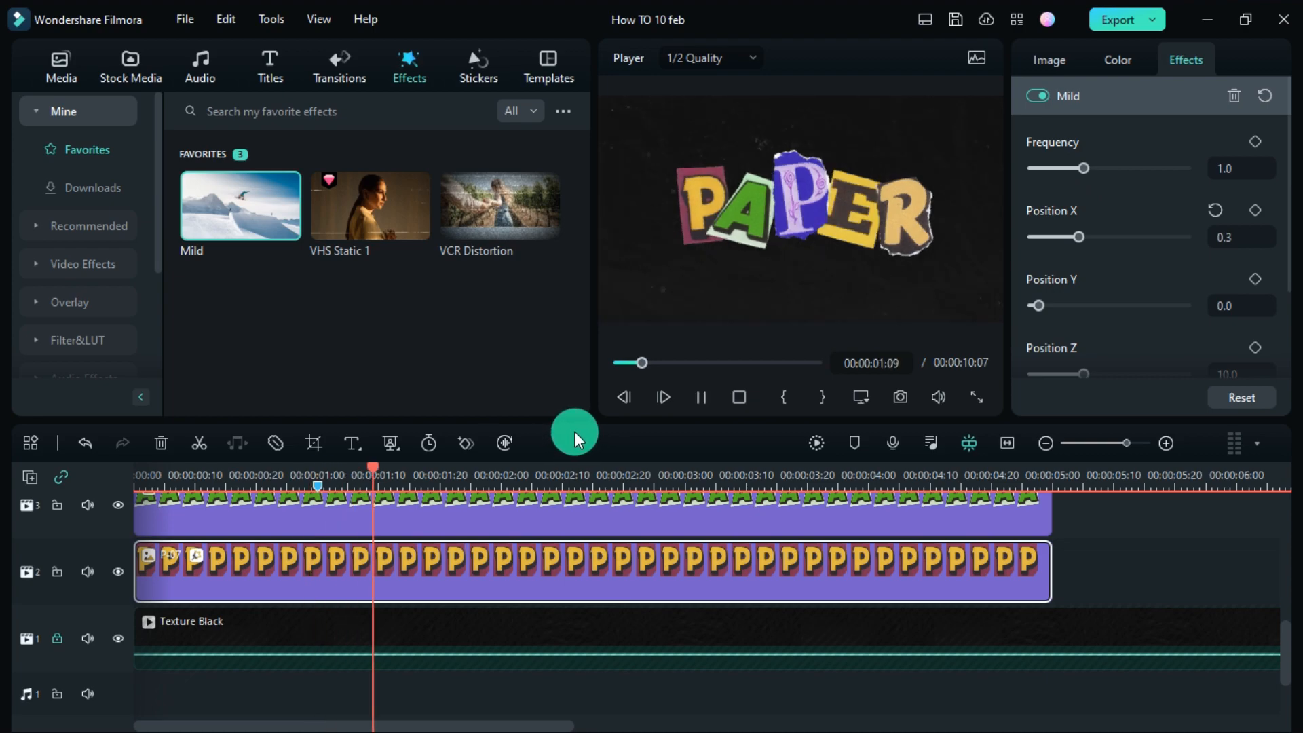
key(space)
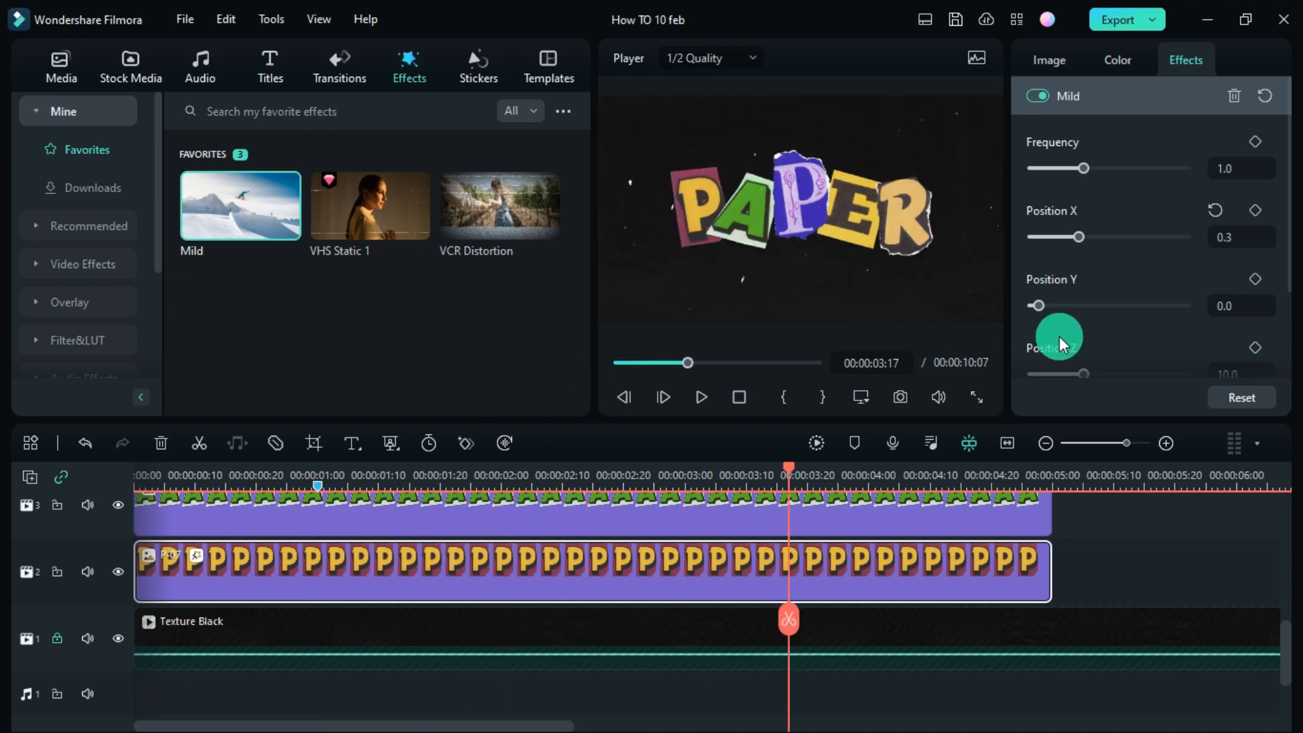
click(265, 476)
key(space)
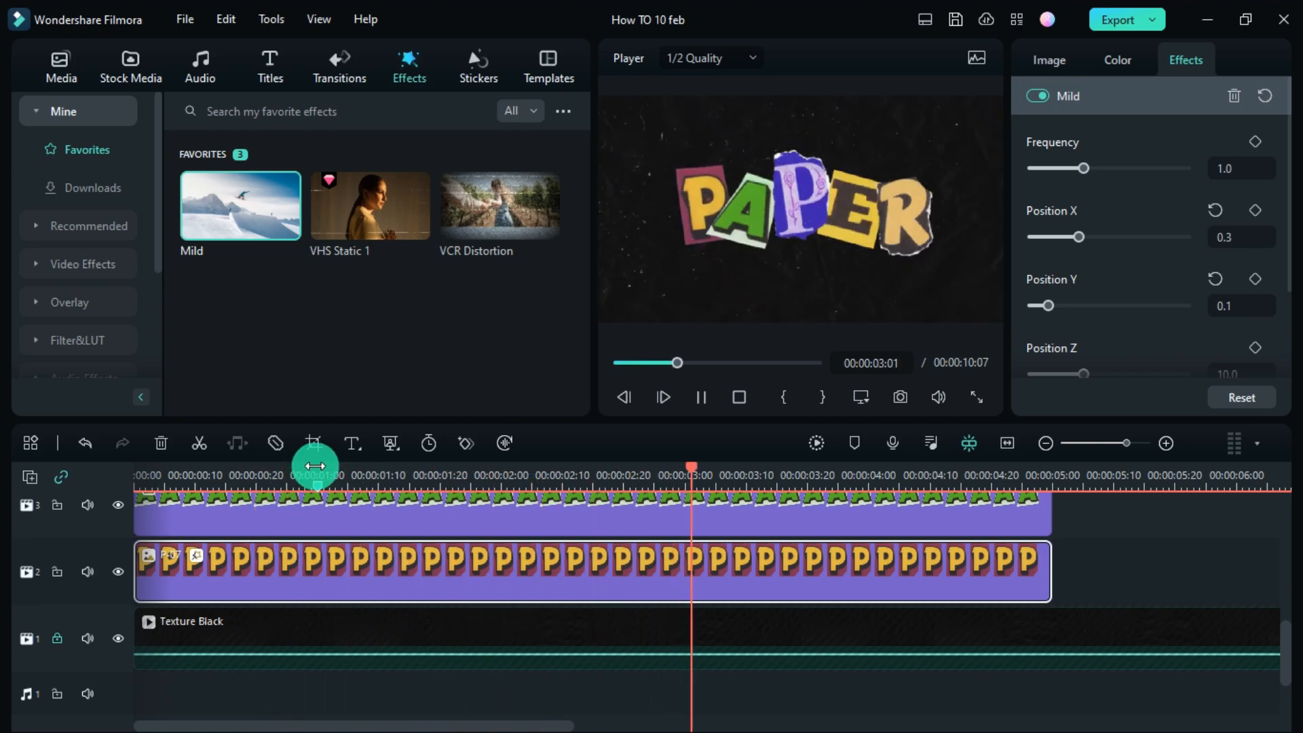
key(space)
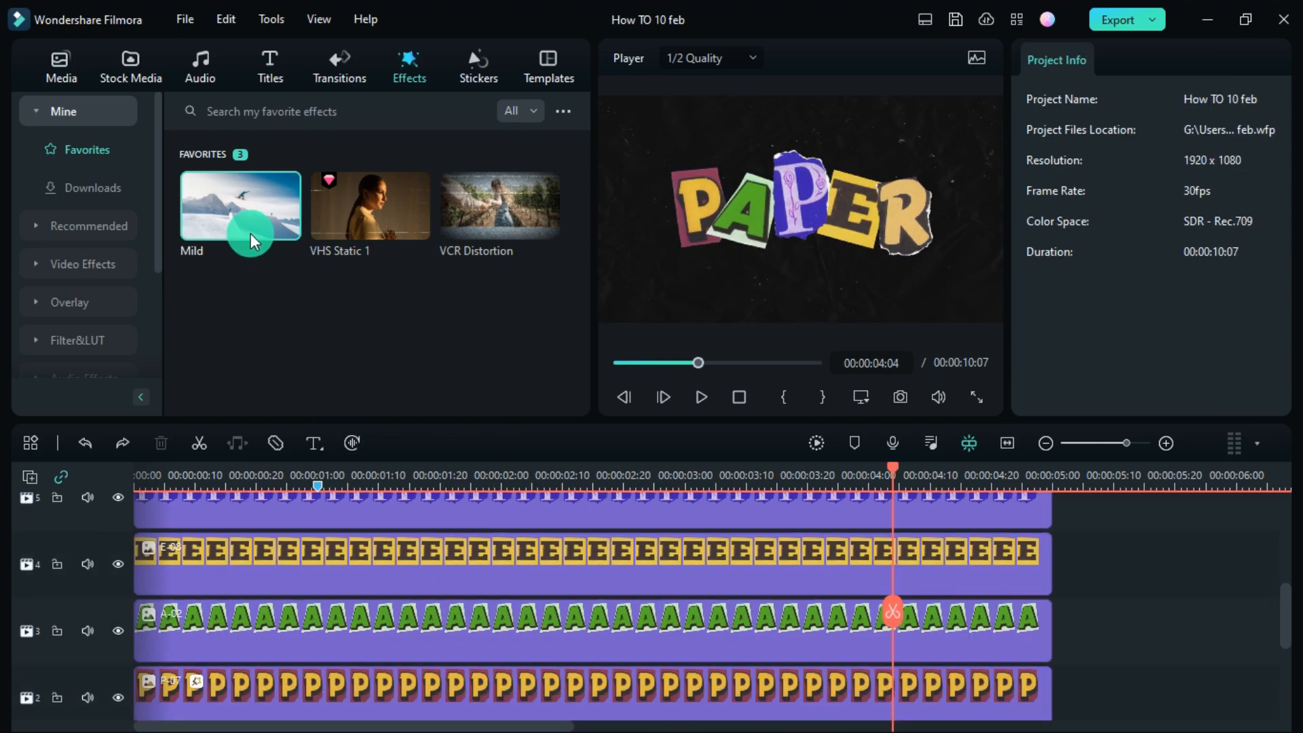
drag(251, 233, 366, 621)
- Set the A-02 clip's Mild shake to Frequency 2.0 and Position Y 0.3
click(652, 641)
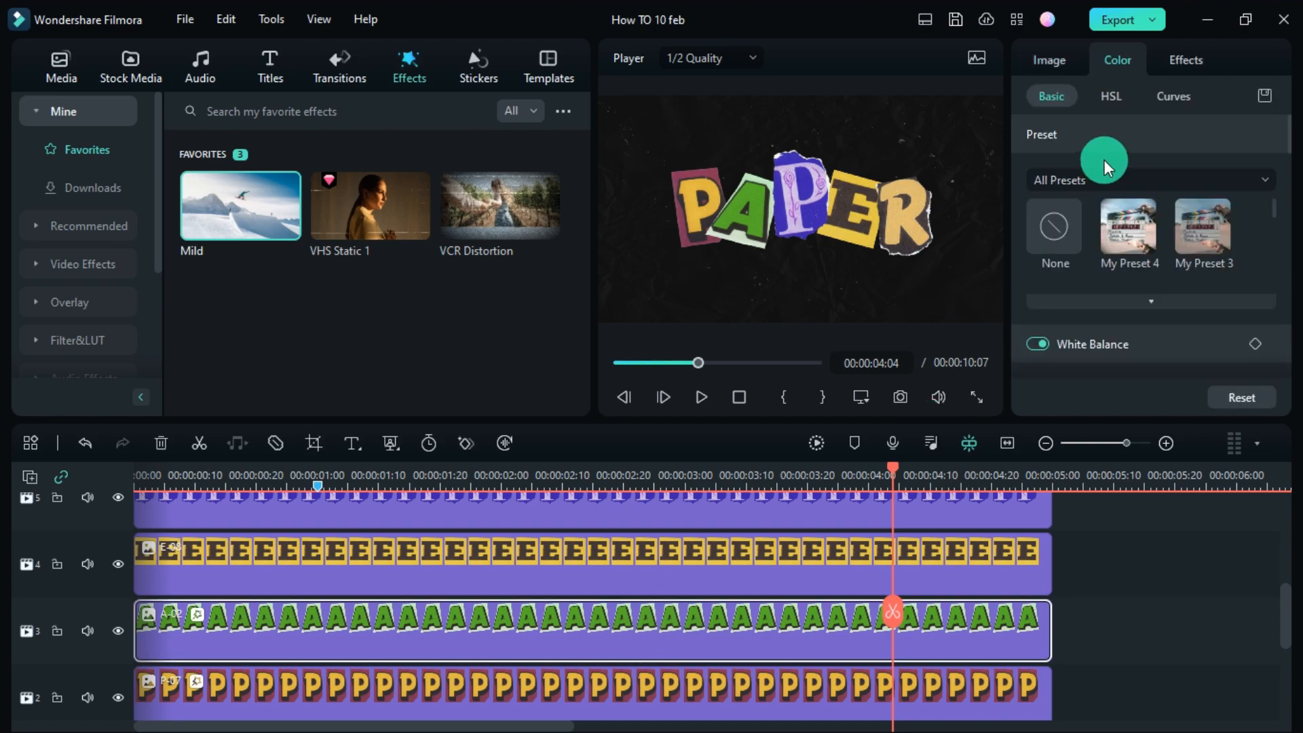
click(1186, 57)
drag(1086, 167, 1134, 168)
click(1079, 307)
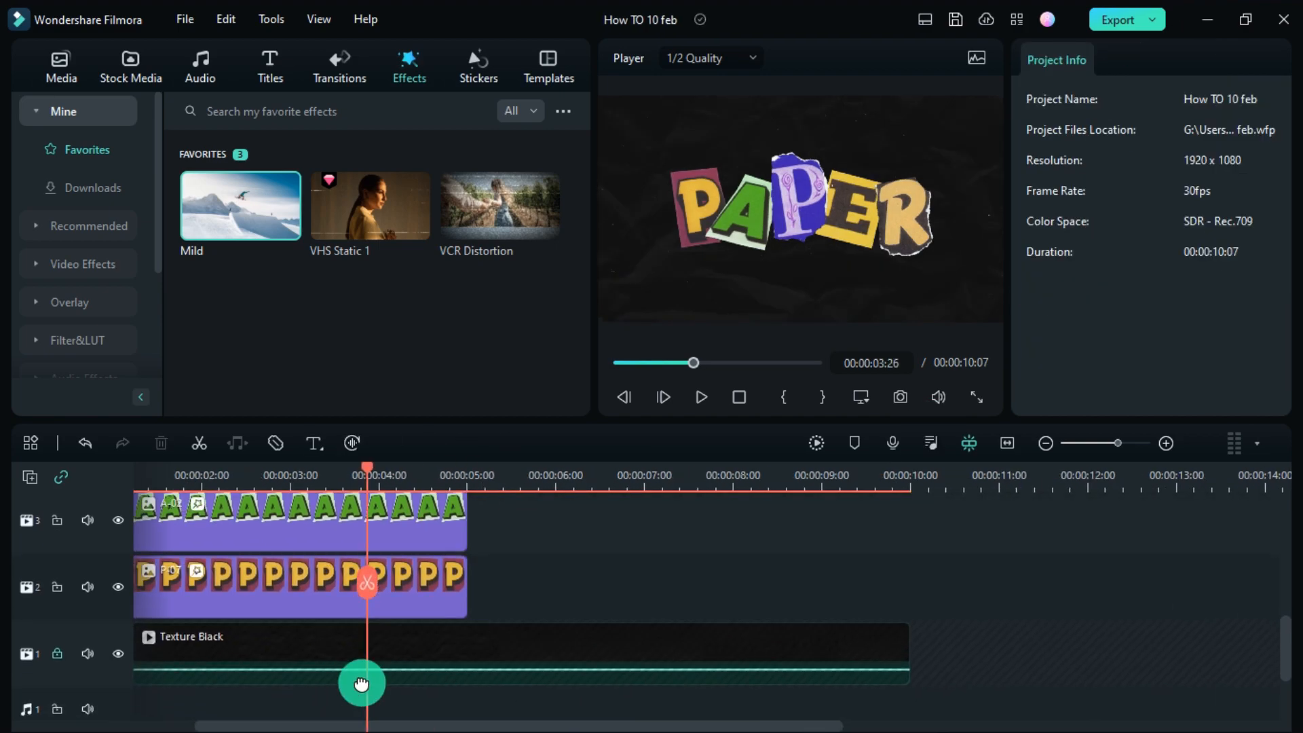
drag(364, 726, 306, 726)
- Stagger the A, E and purple P clip starts, the P at 00:00:00:16, and extend clip ends
scroll(340, 704, up, 6)
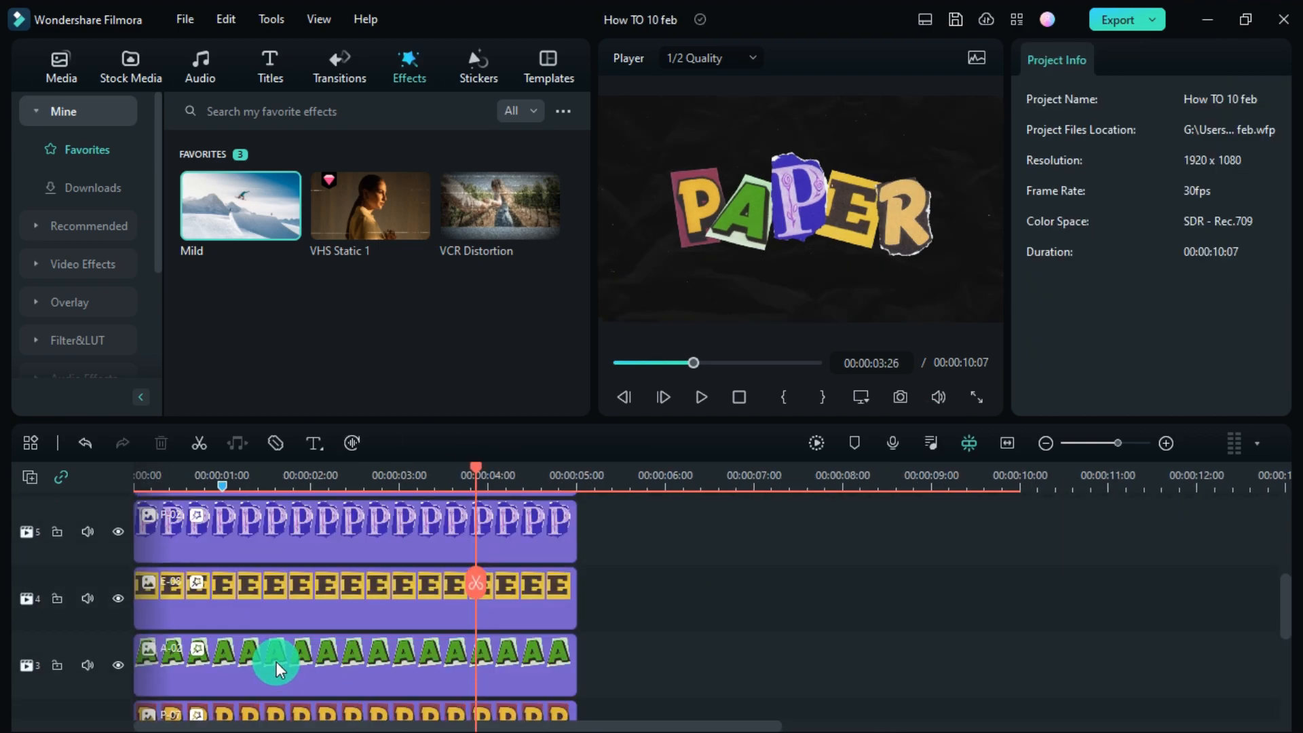
click(153, 470)
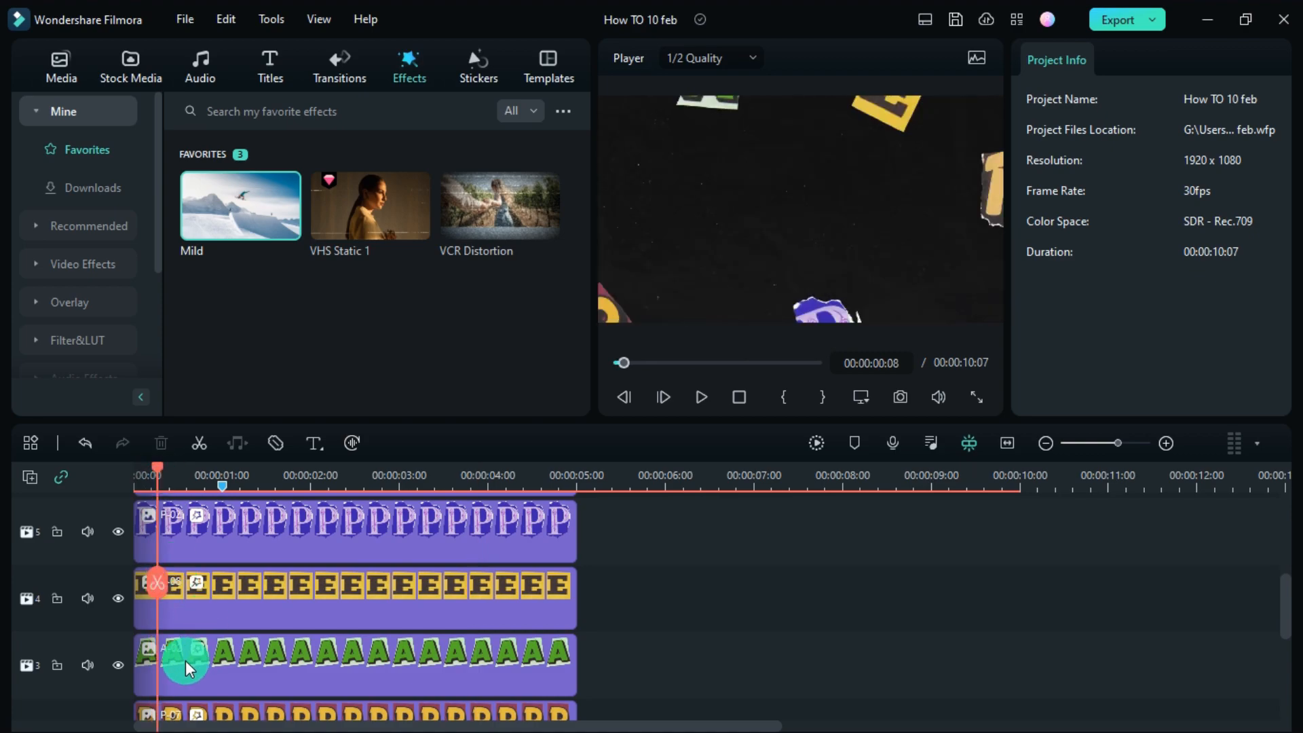
drag(185, 661, 209, 660)
drag(153, 592, 182, 581)
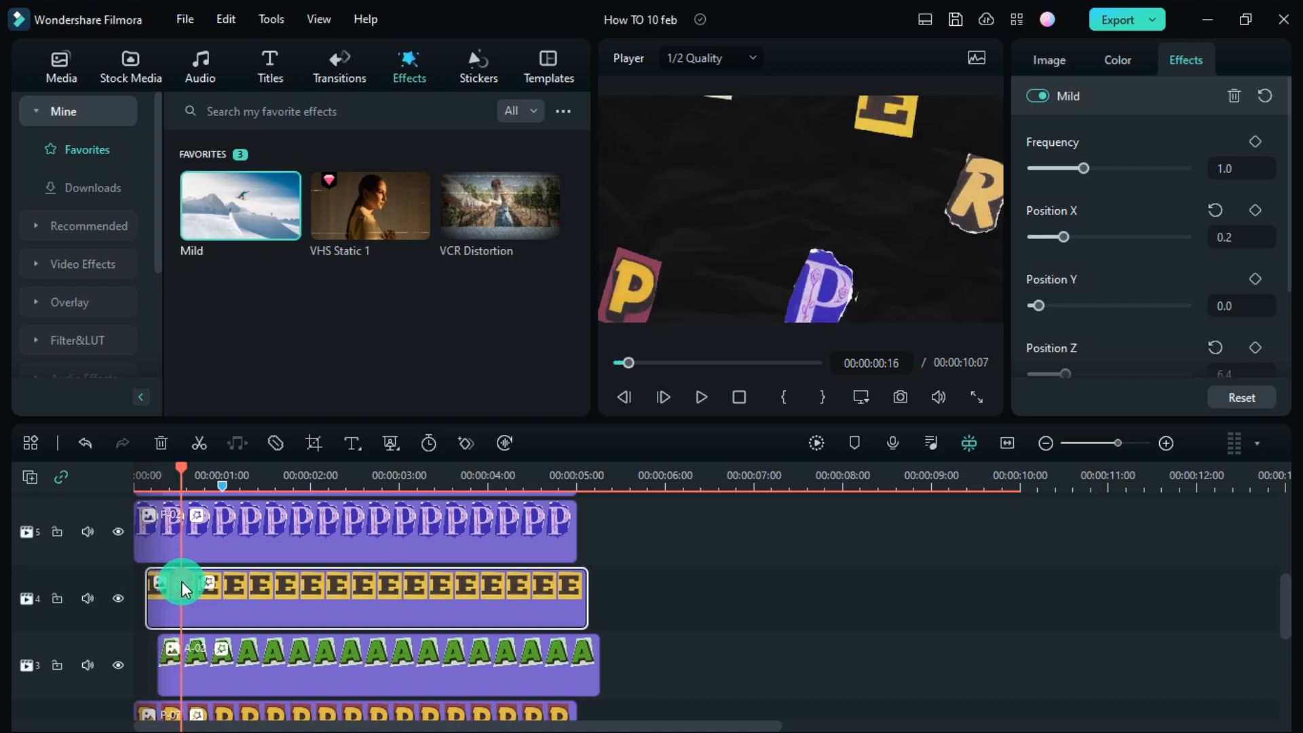
drag(248, 533, 281, 541)
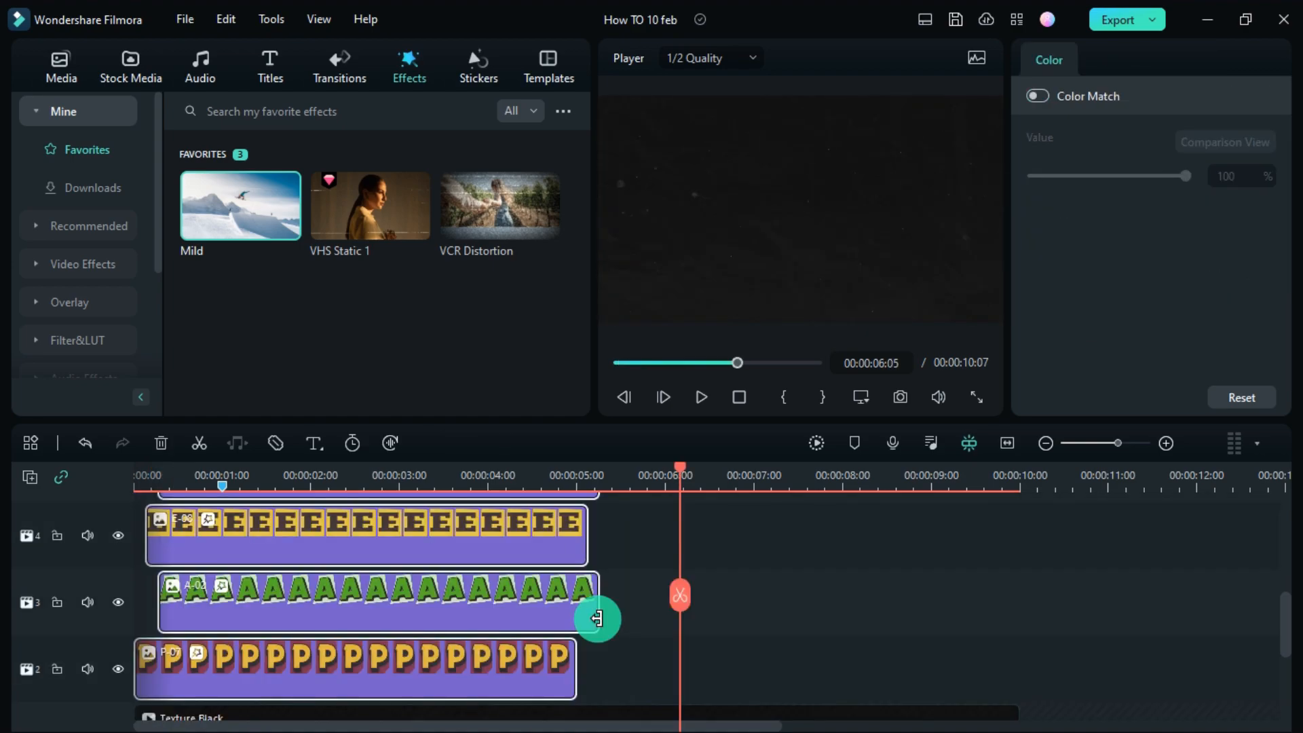
drag(597, 617, 1009, 623)
scroll(271, 620, up, 5)
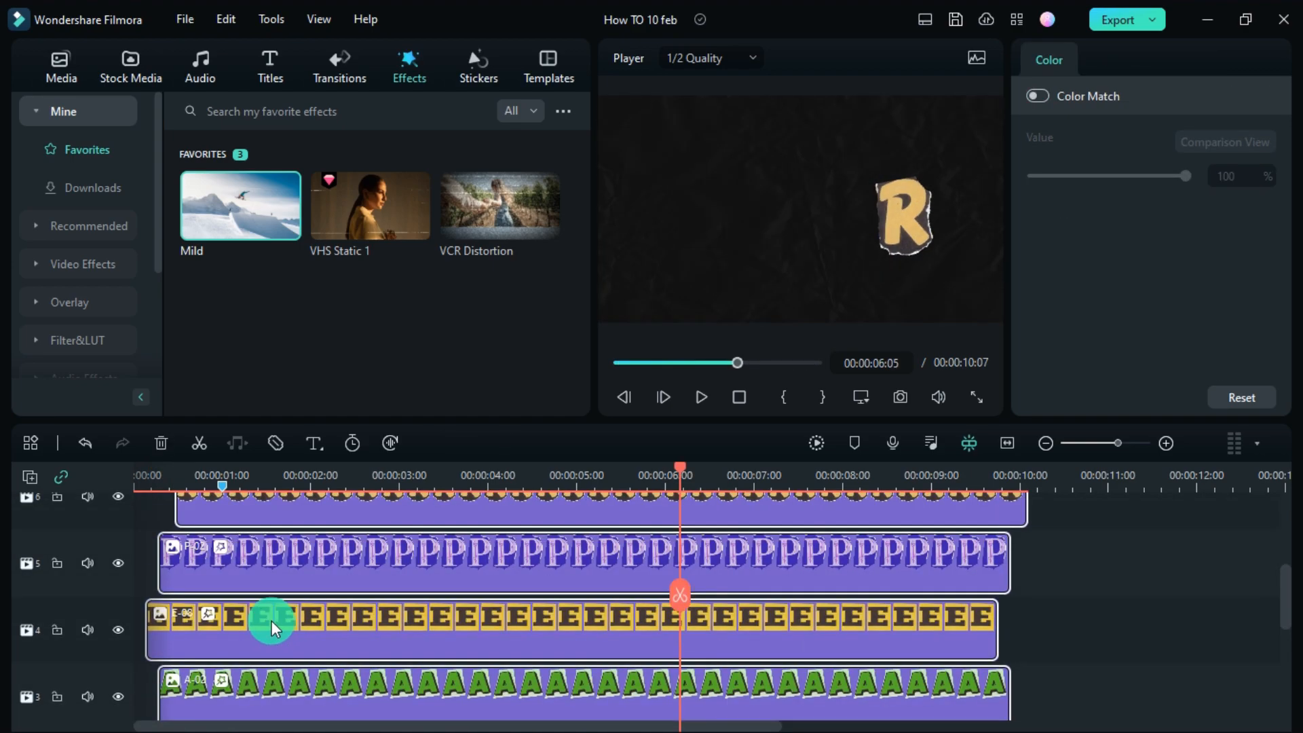
click(278, 551)
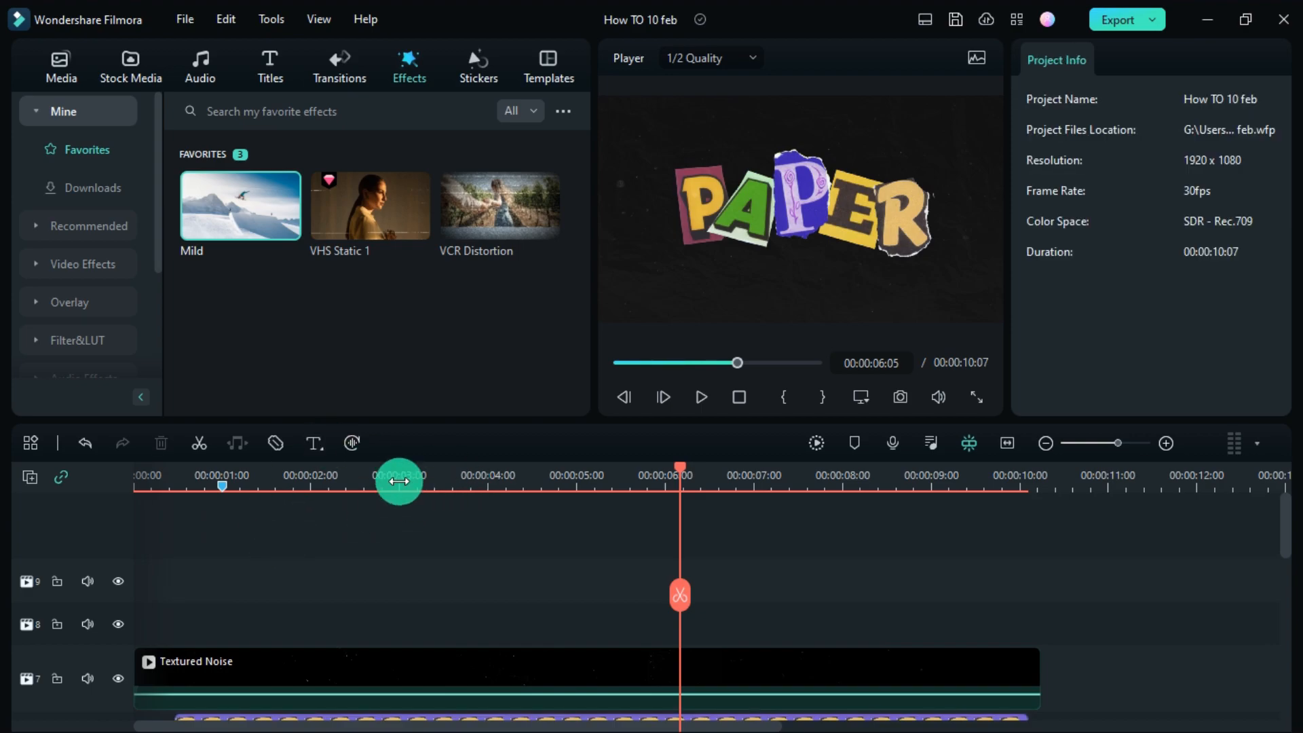
- Layer VHS Static 1 and VCR Distortion across the video, the distortion at Opacity 43, Bright 0.3
drag(361, 237, 142, 600)
drag(592, 628, 1039, 638)
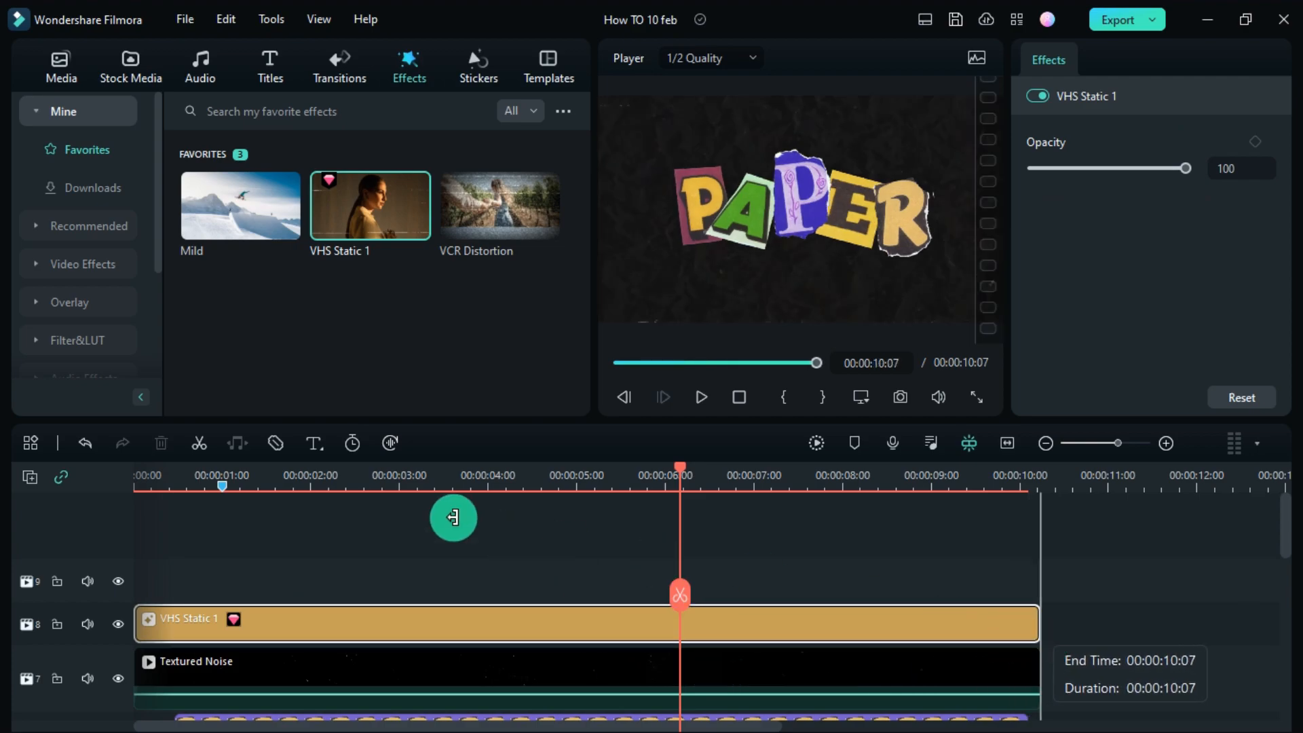
drag(490, 196, 1039, 590)
click(326, 478)
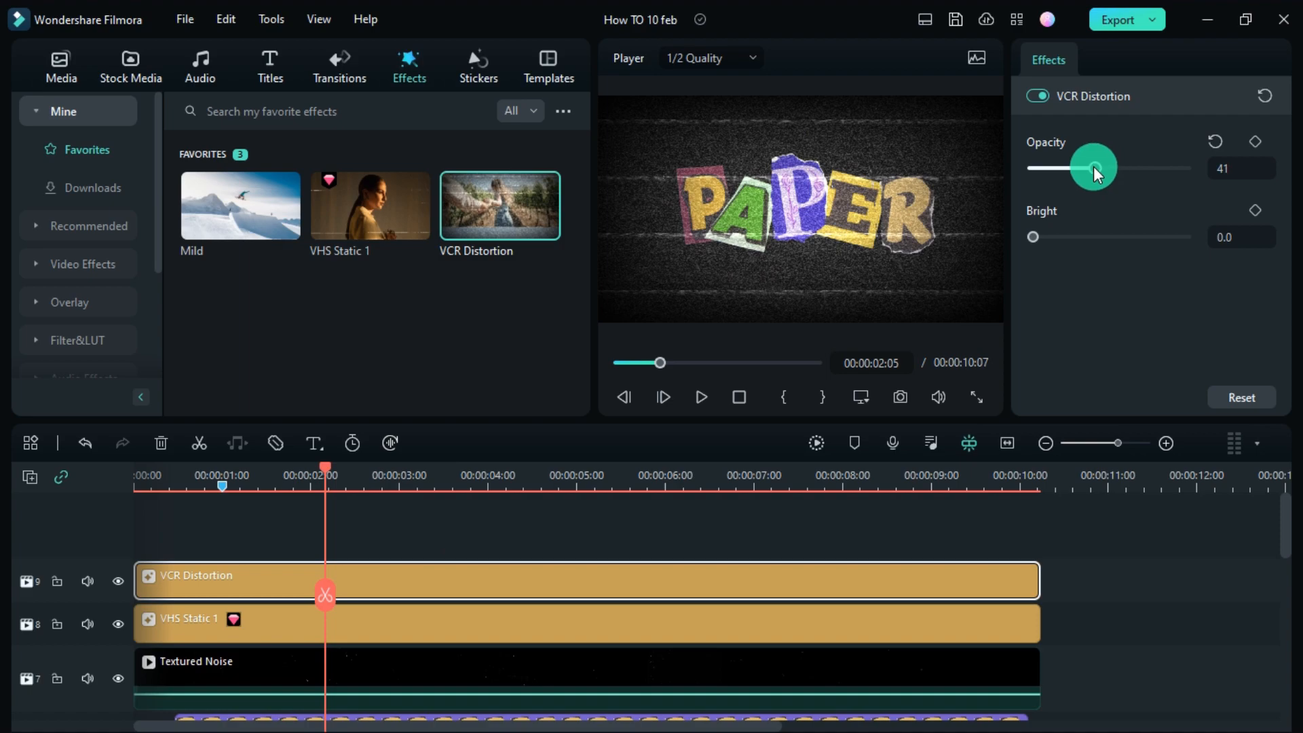
drag(1060, 169, 1099, 179)
drag(1059, 238, 1074, 246)
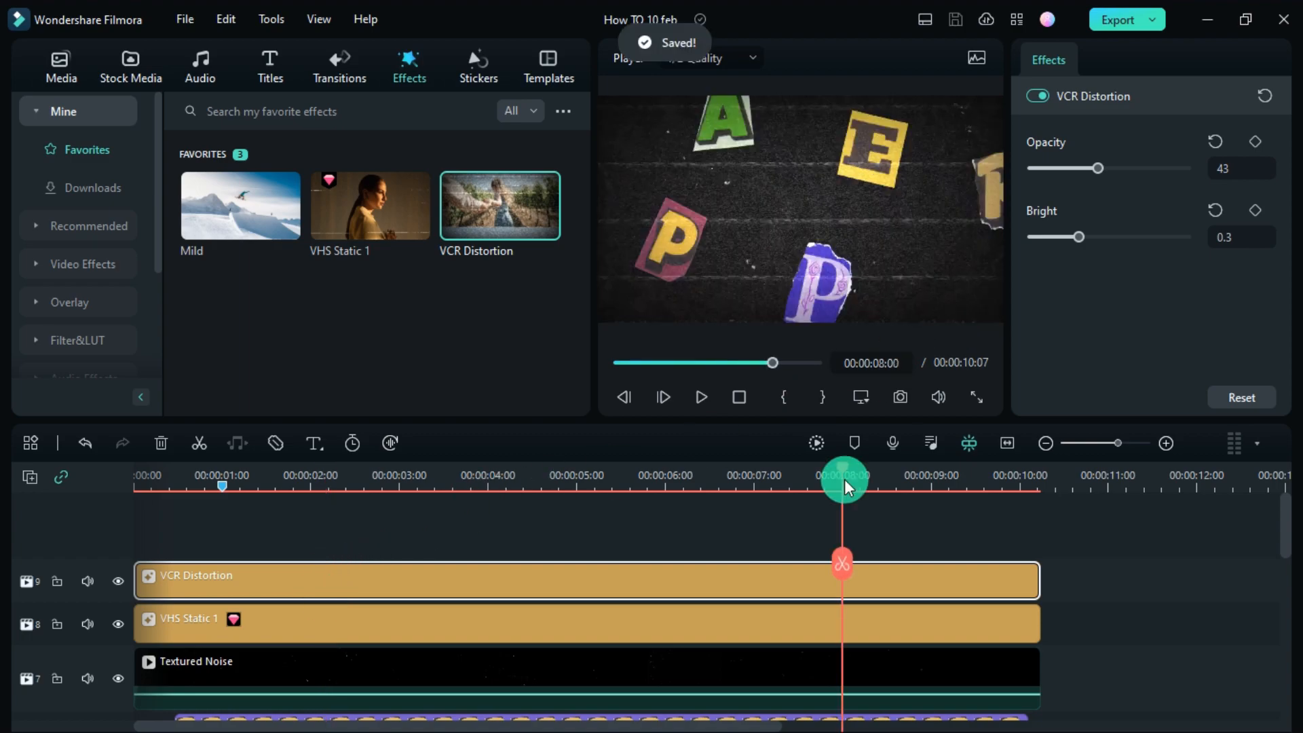
- Split all clips at 8 seconds and delete everything after
key(ctrl+a)
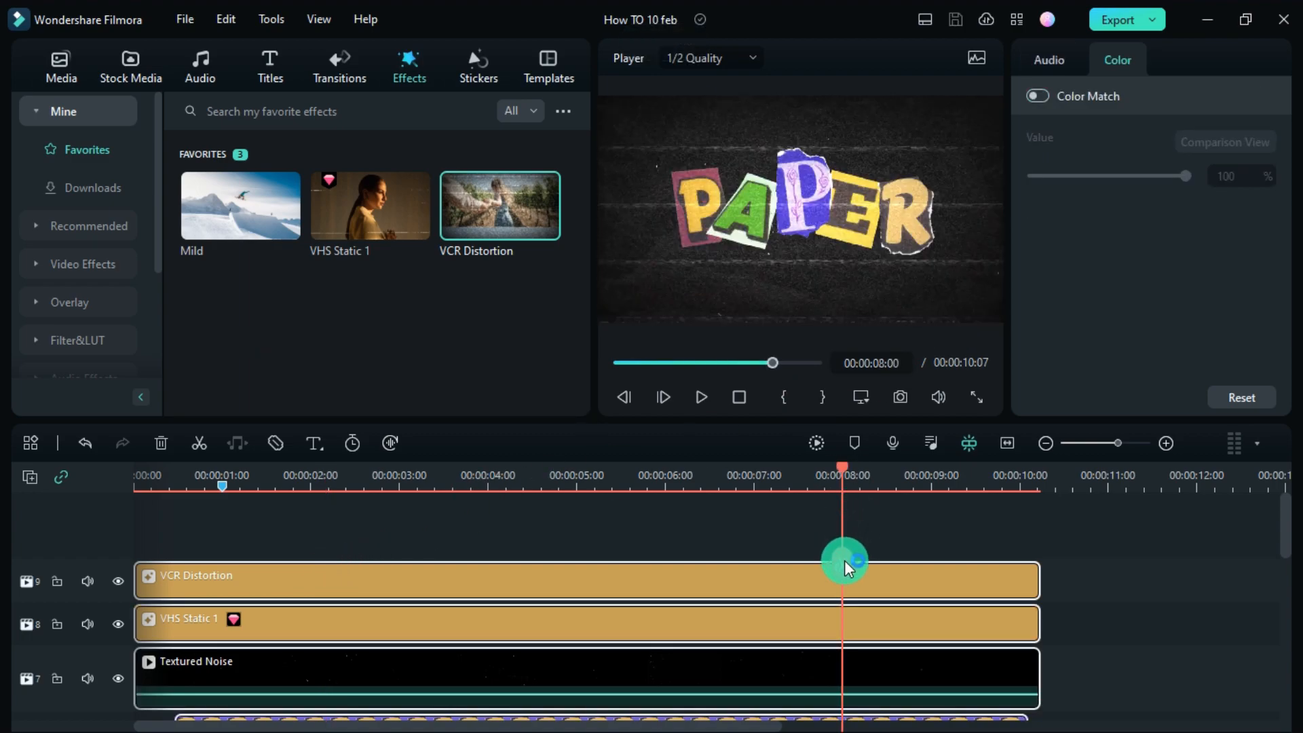
scroll(845, 560, down, 2)
key(ctrl+b)
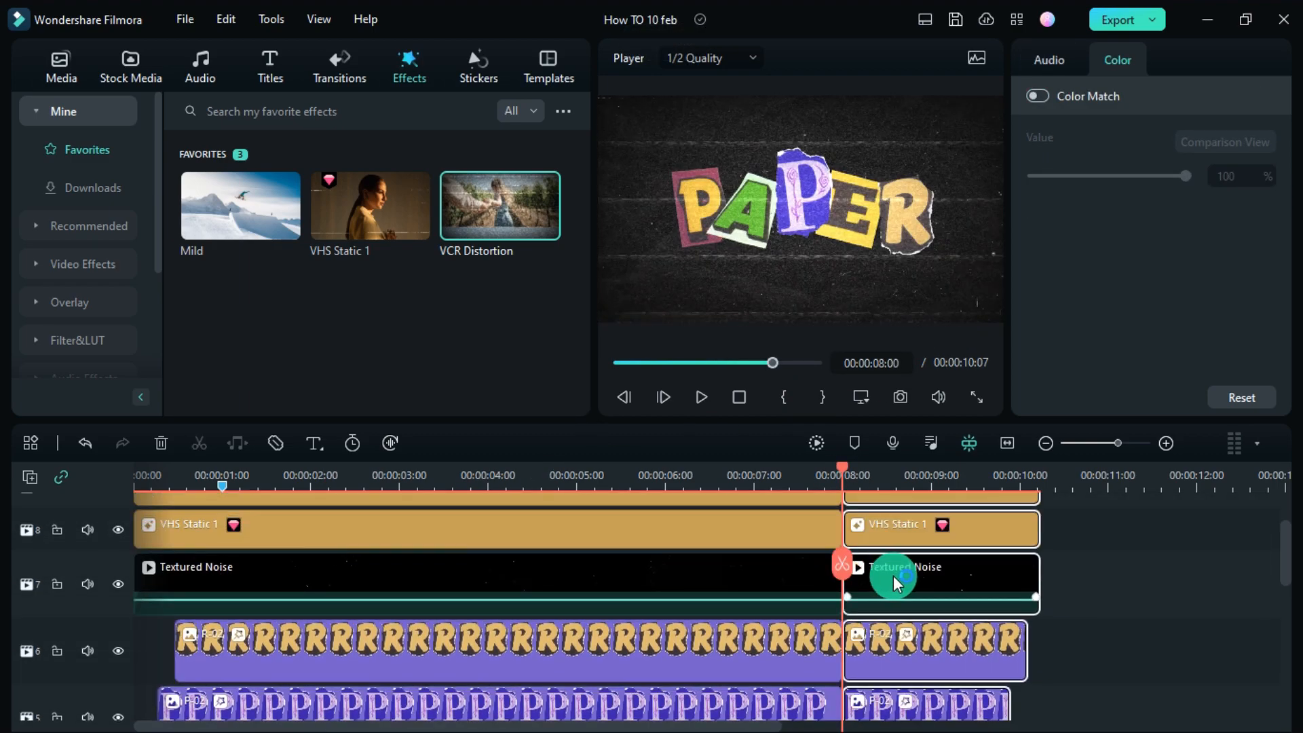
key(Delete)
- Render the timeline preview and play the PAPER animation from the start
drag(777, 362, 482, 370)
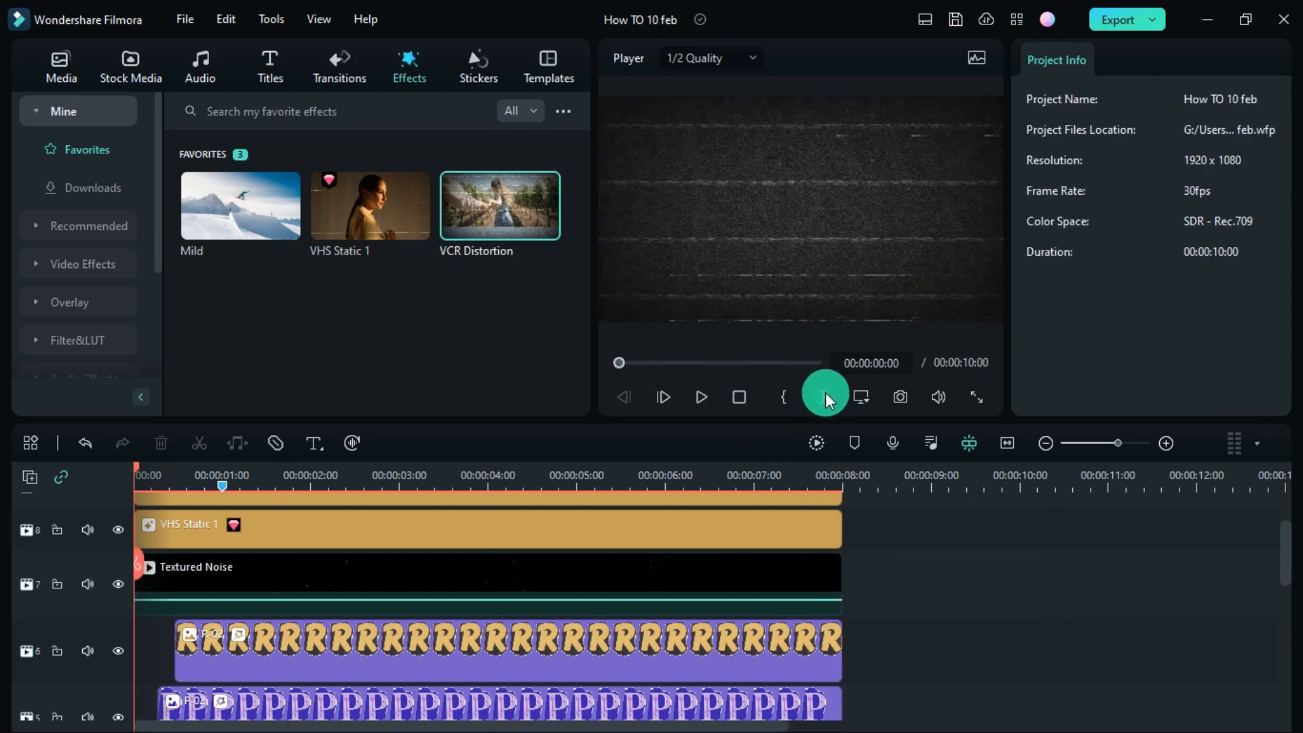
click(819, 442)
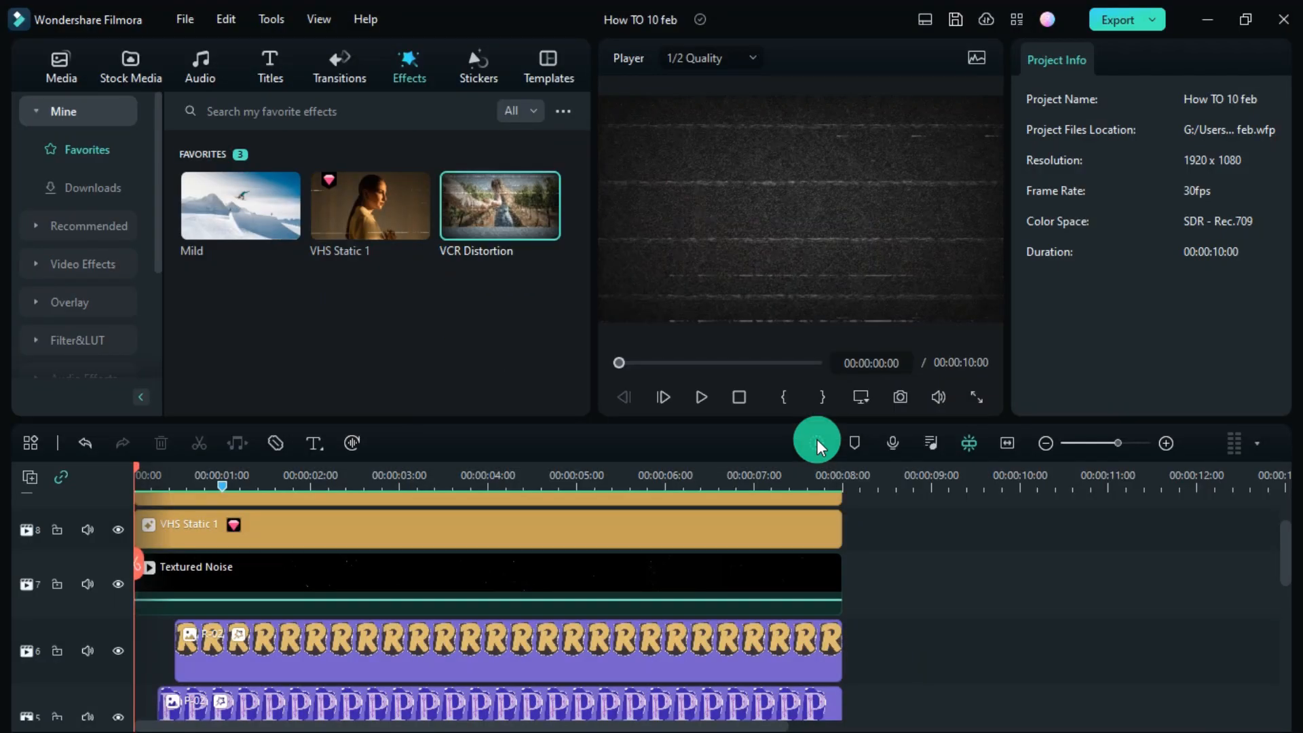
key(space)
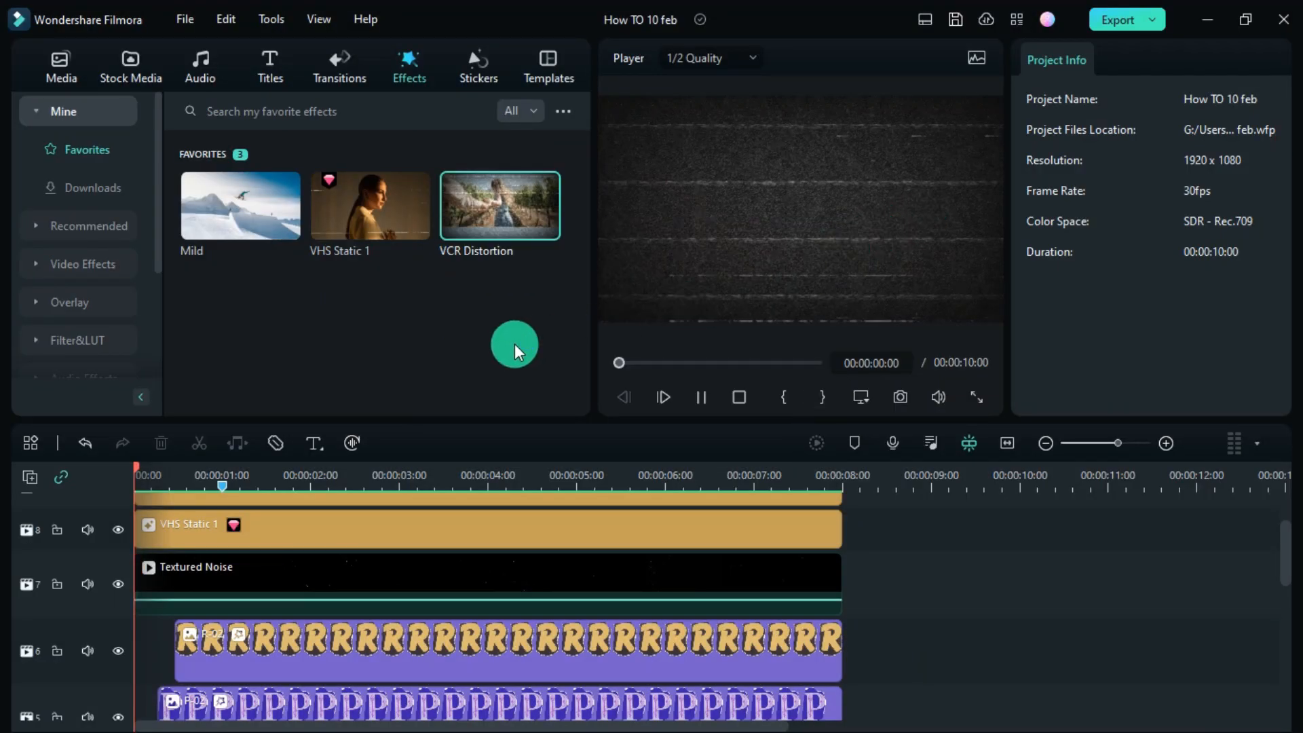